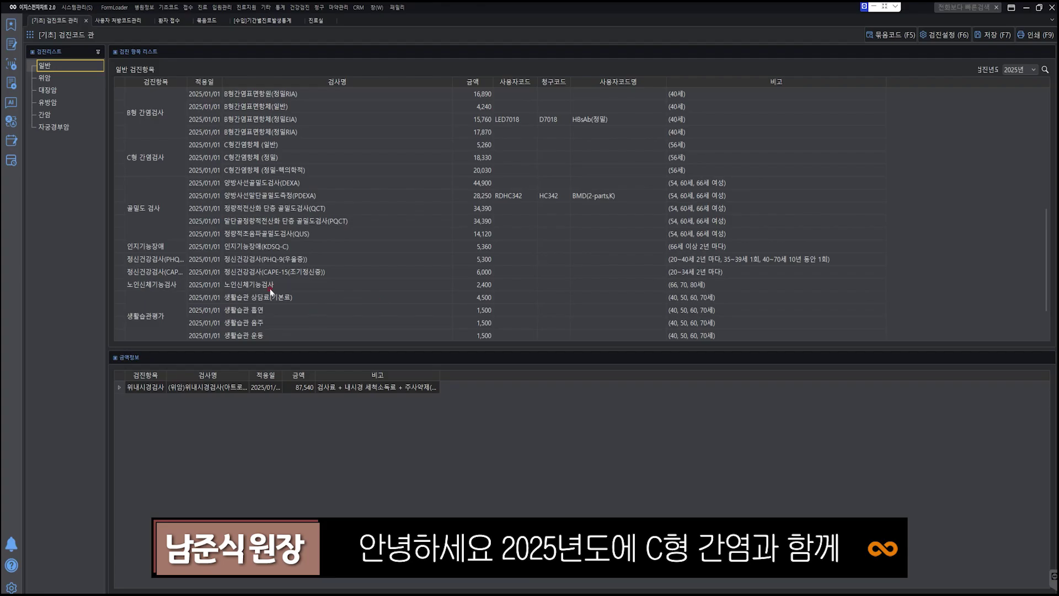
# Examine the user code and claim code cells of the 정신건강검사(CAPE-15(조기정신증)) item in the general checkup list.
pyautogui.click(282, 275)
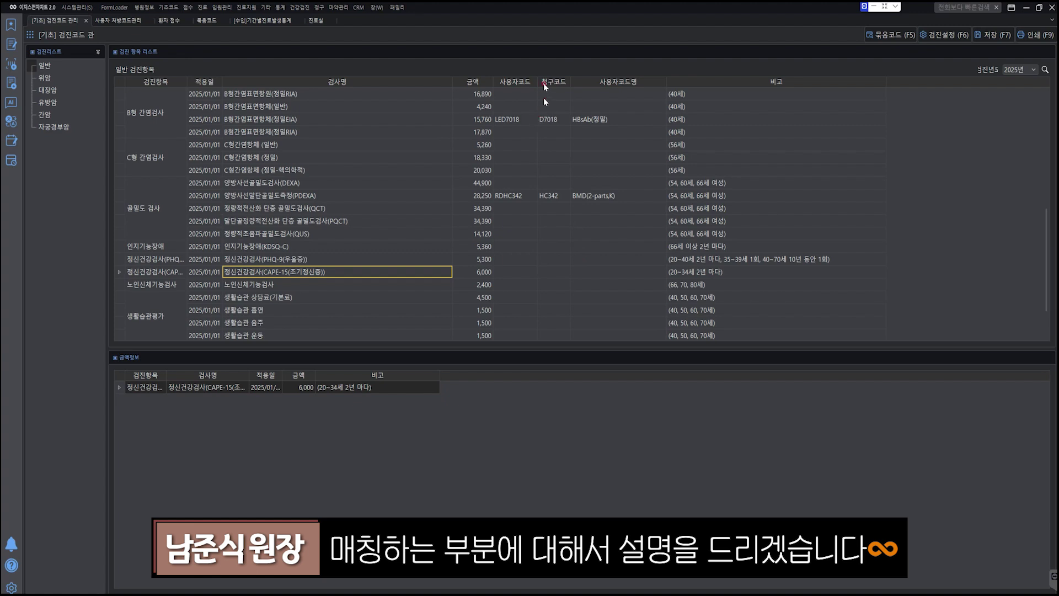
pyautogui.click(521, 272)
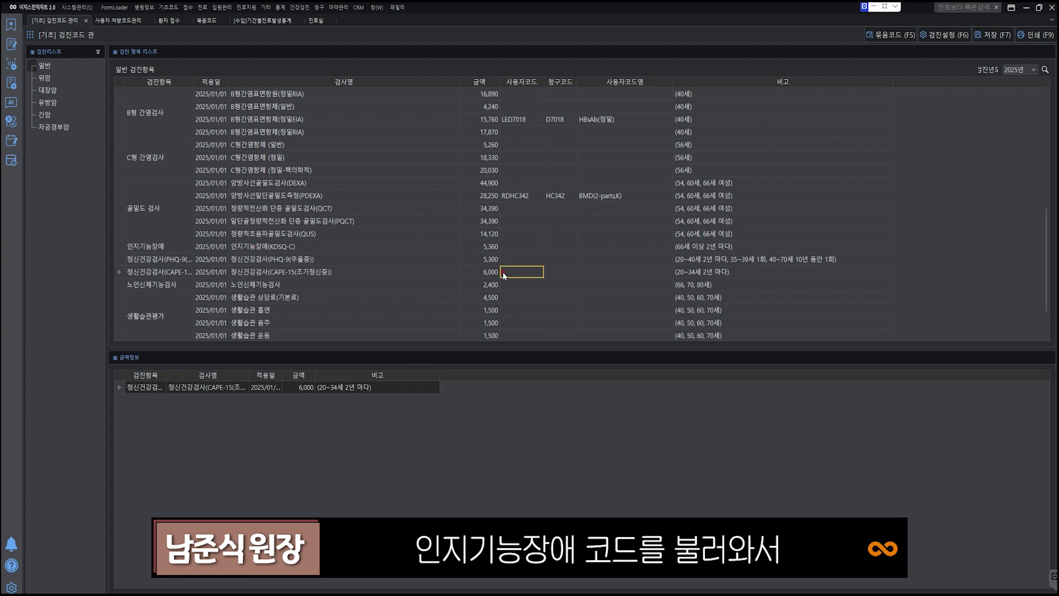
pyautogui.moveTo(194, 83); pyautogui.dragTo(219, 101)
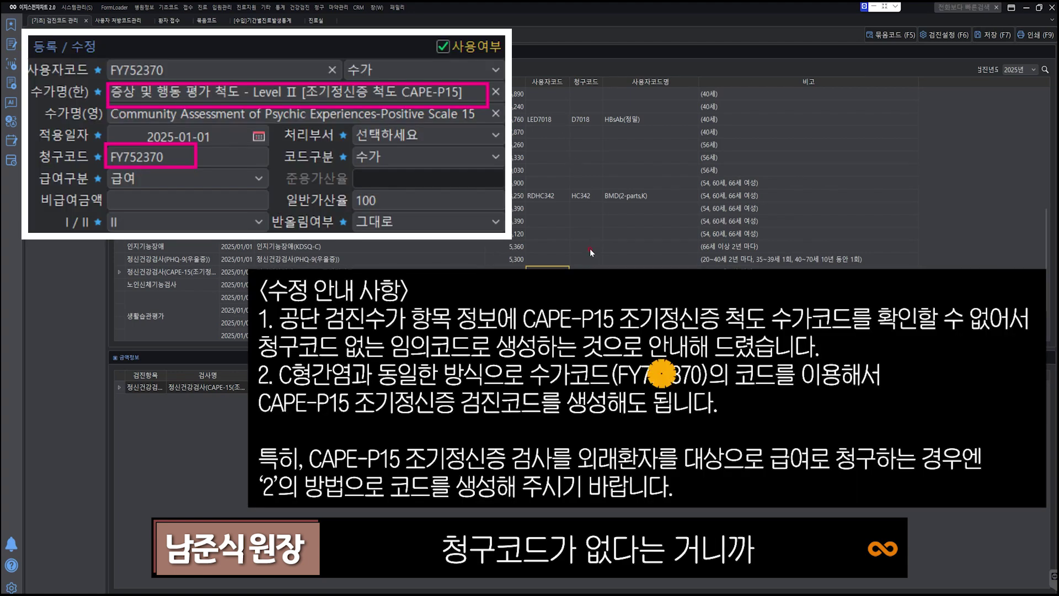
pyautogui.click(548, 272)
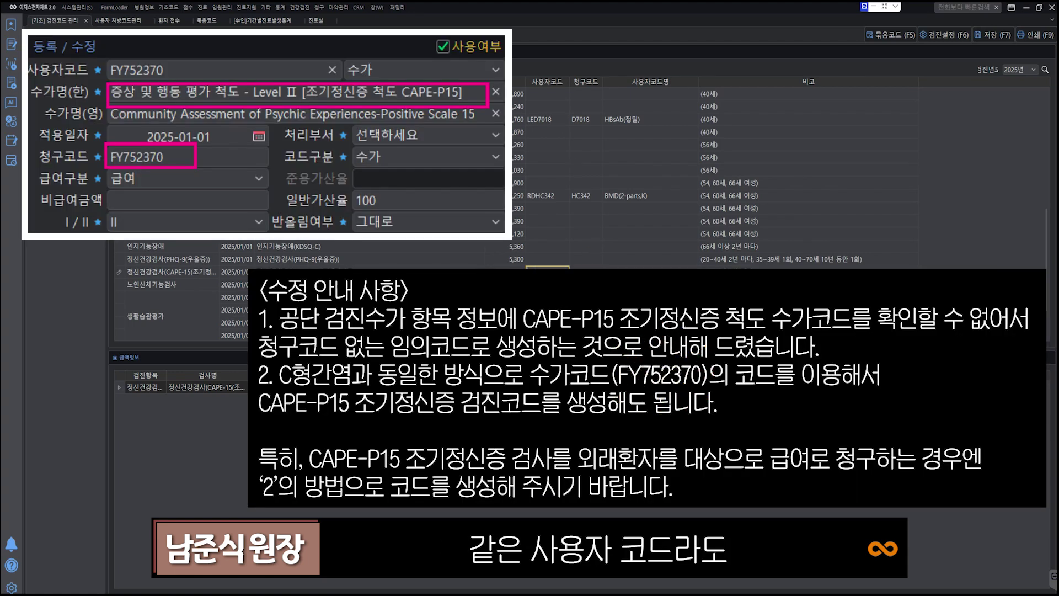
pyautogui.click(586, 271)
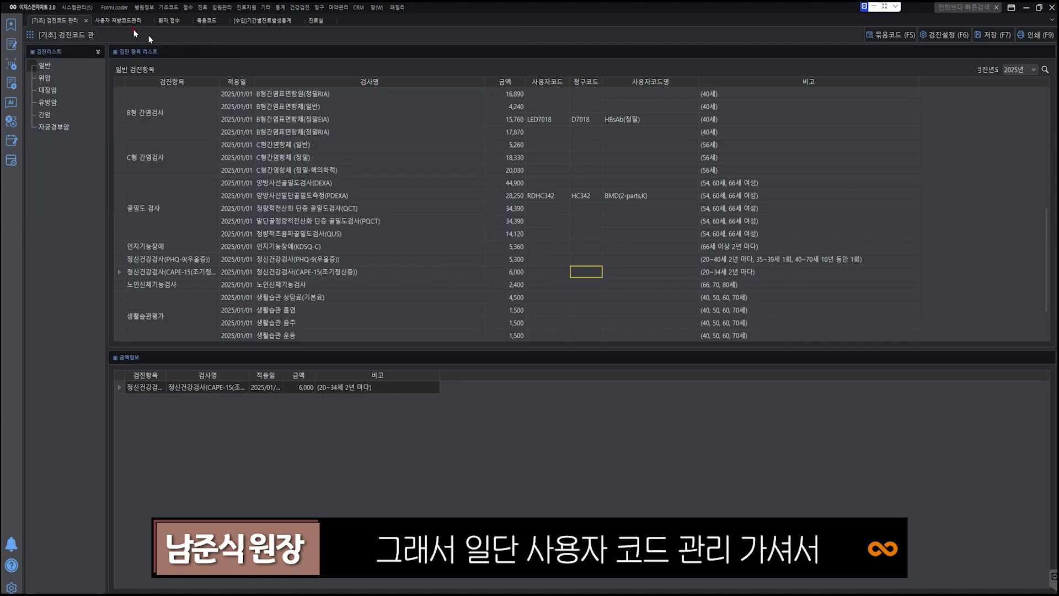
# Search the user-registered prescription codes for 인지기능 and load the KDSQ-P인지기능검사 code HCAA06 into the edit form.
pyautogui.click(118, 21)
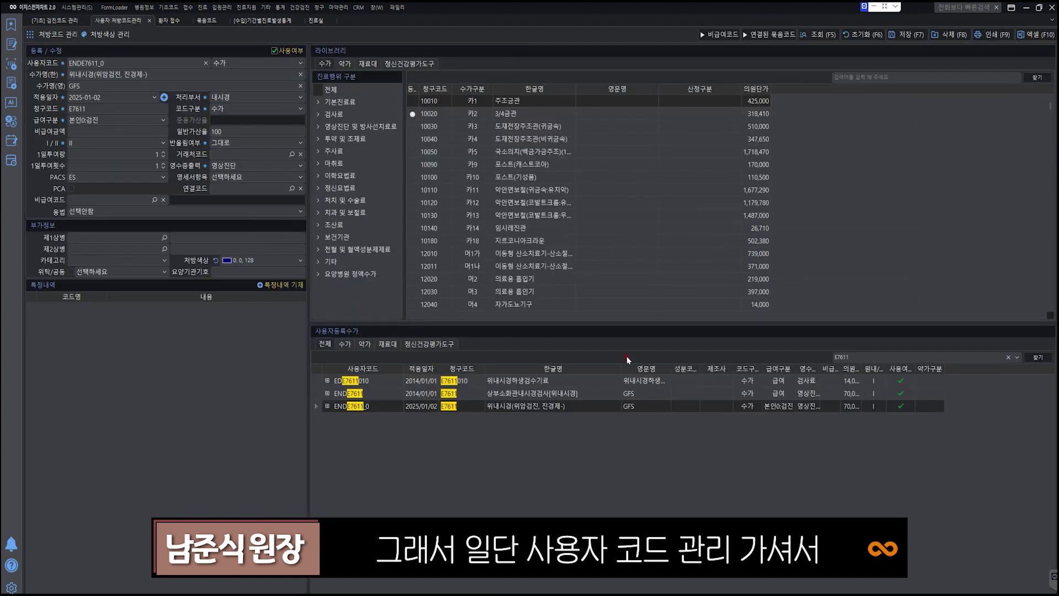
pyautogui.click(862, 357)
pyautogui.press('BackSpace')
pyautogui.press('BackSpace')
pyautogui.press('BackSpace')
pyautogui.press('BackSpace')
pyautogui.press('BackSpace')
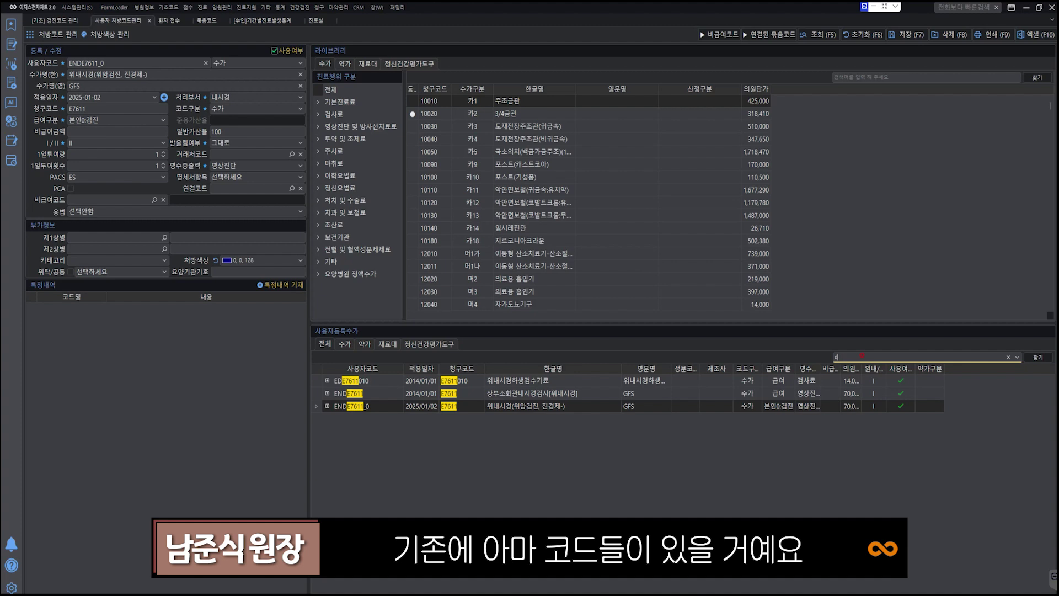
pyautogui.write('ㅇ')
pyautogui.write('인지기능')
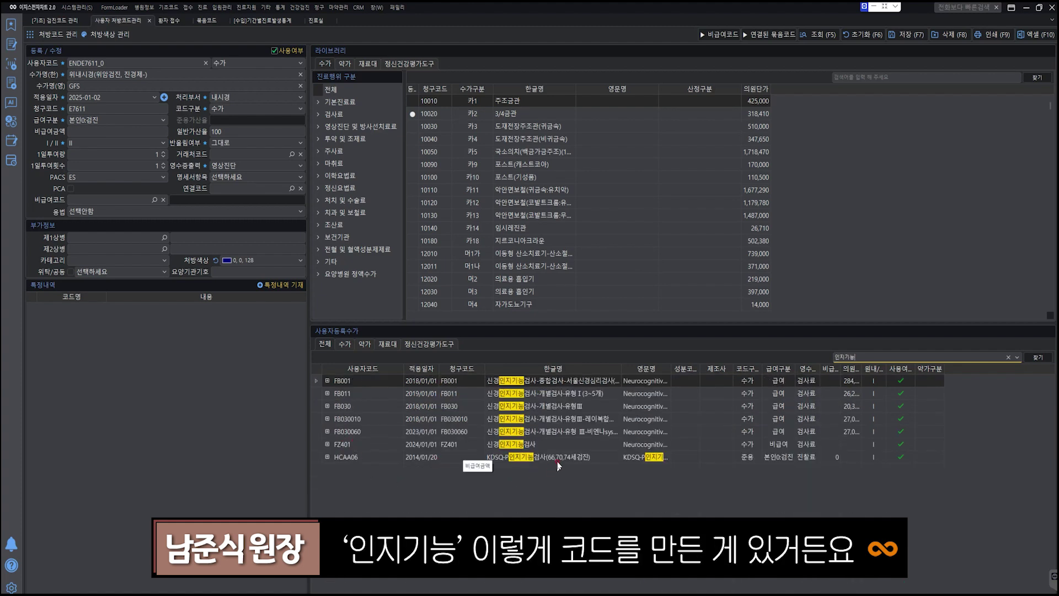
pyautogui.click(561, 459)
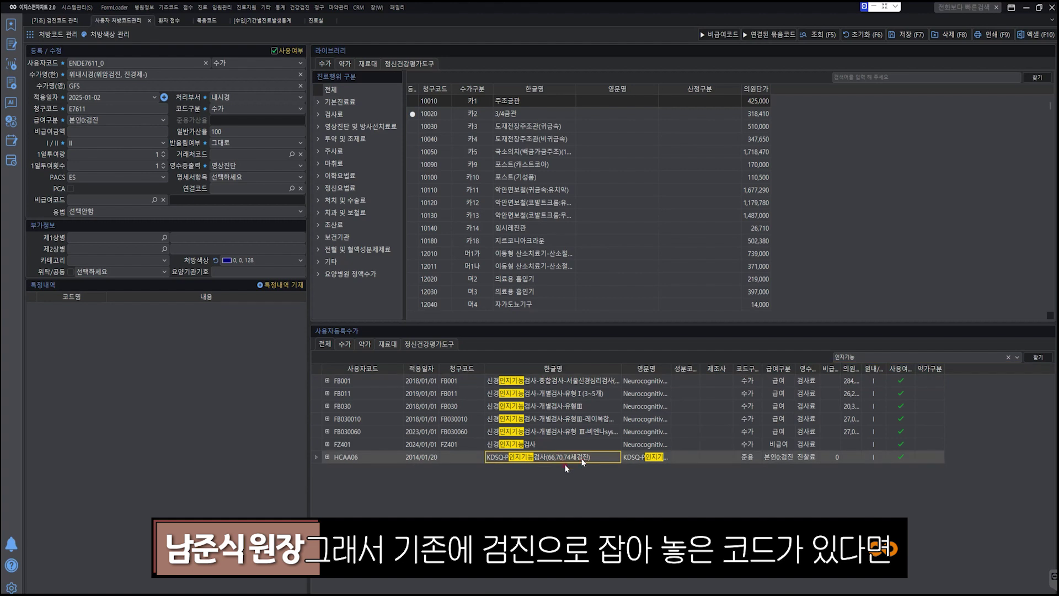
pyautogui.doubleClick(576, 459)
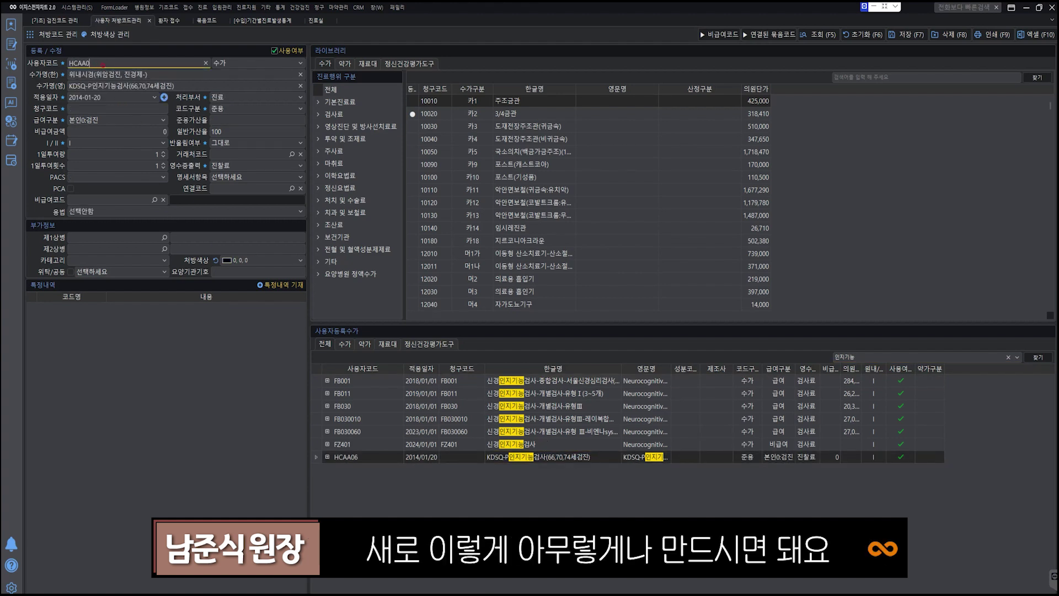
# Copy the item name 정신건강검사(CAPE-15(조기정신증)) from the checkup code list into the prescription code's Korean fee name.
pyautogui.click(55, 20)
pyautogui.click(354, 273)
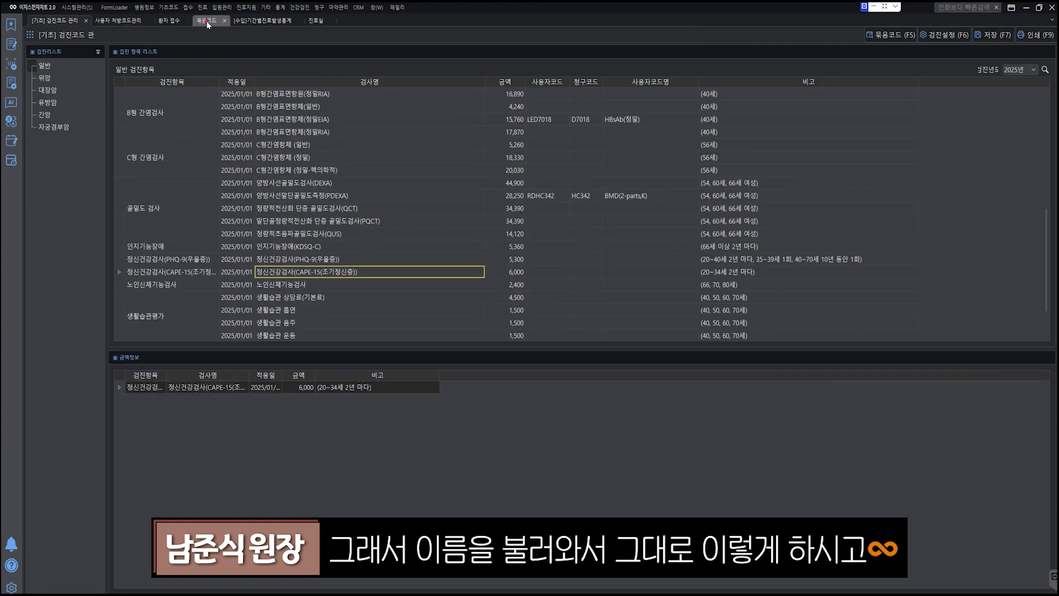
pyautogui.click(118, 21)
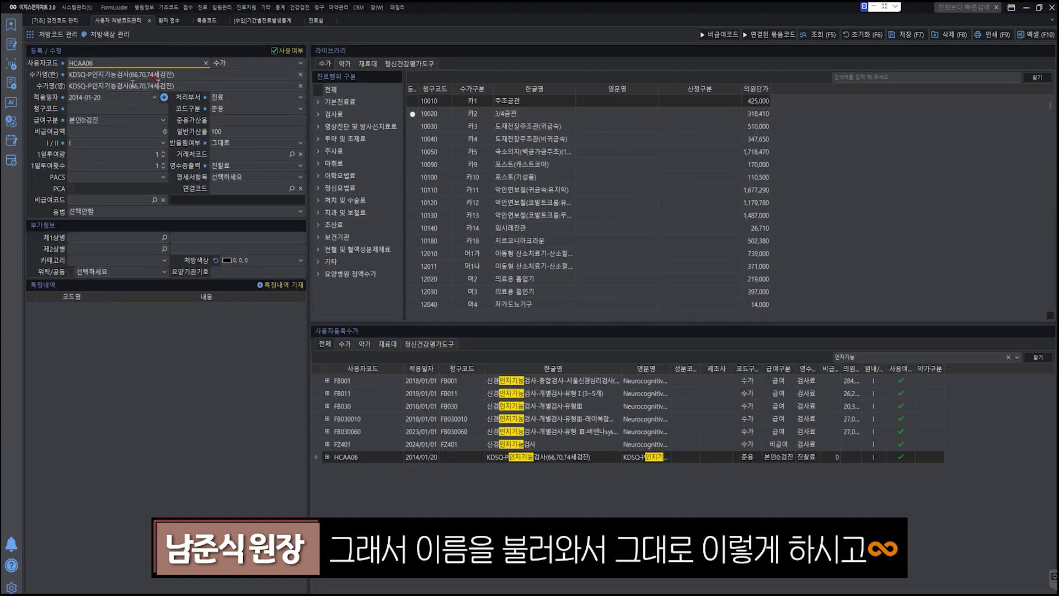
pyautogui.write('정신건강검사(CAPE-15(조기정신증))')
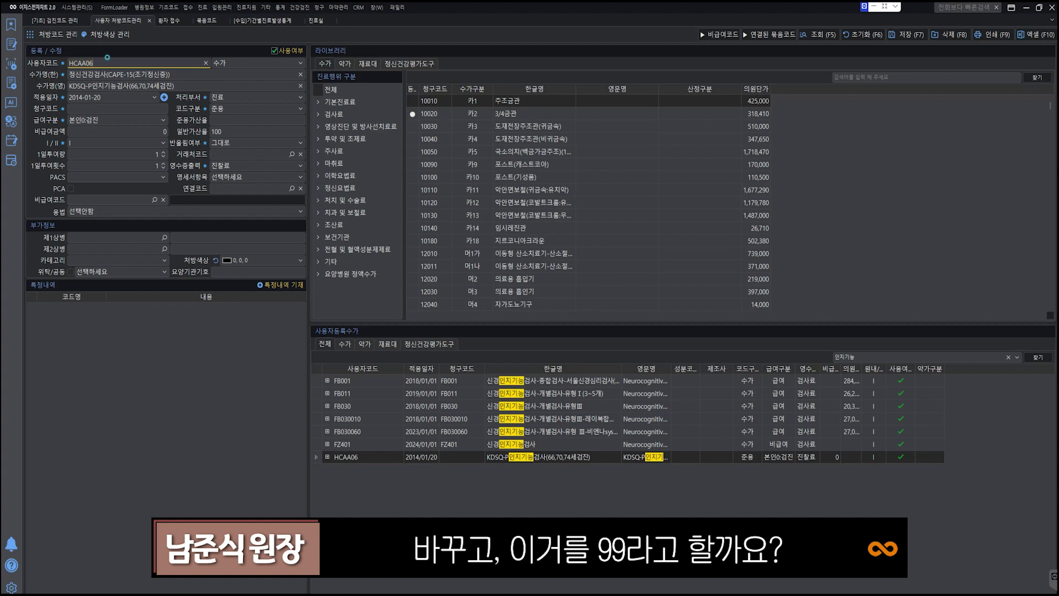
# Change the user code to HCAA099 and clear the English fee name.
pyautogui.press('BackSpace')
pyautogui.write('99')
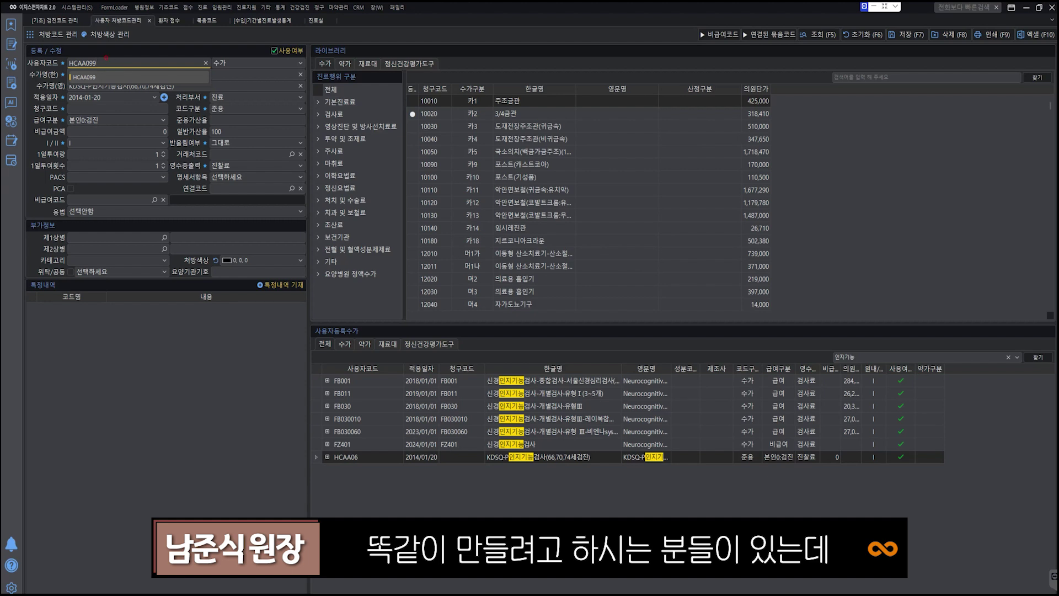
pyautogui.click(159, 76)
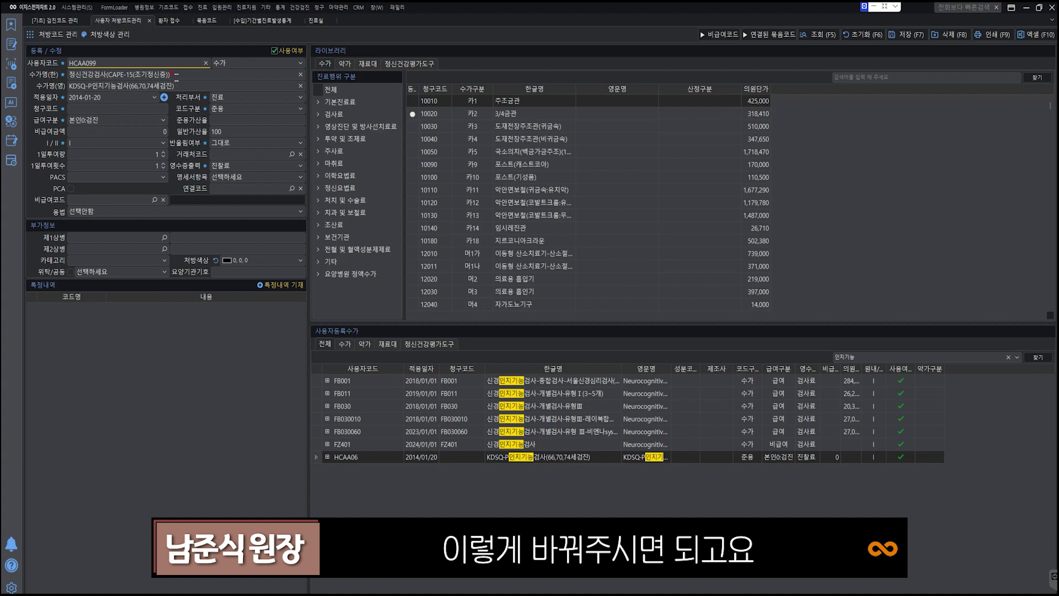
pyautogui.moveTo(179, 83); pyautogui.dragTo(64, 94)
pyautogui.press('BackSpace')
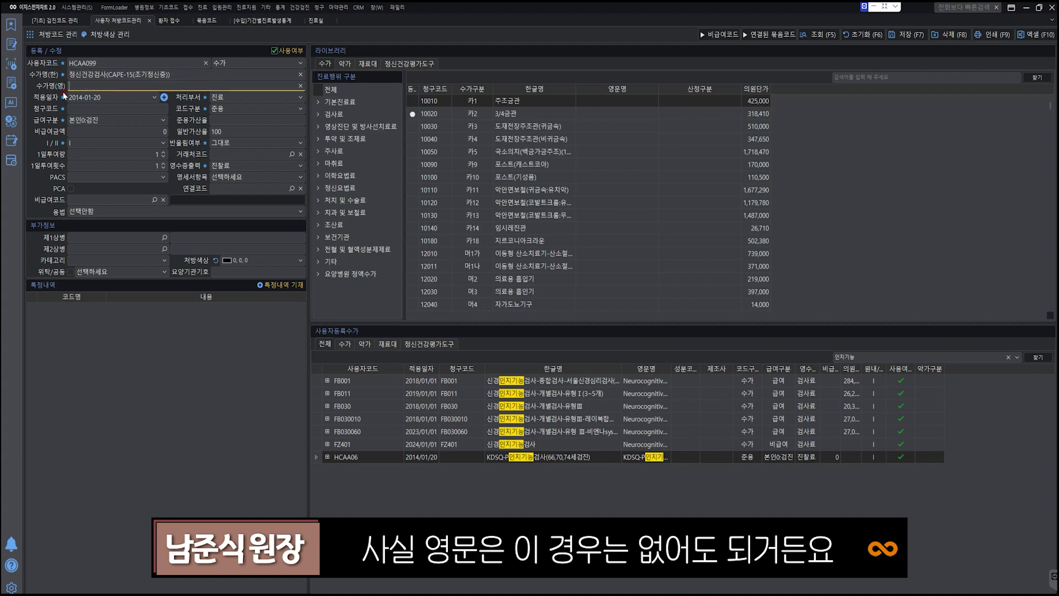
# Add a new application date of 2025-01-02 to the prescription code.
pyautogui.click(164, 98)
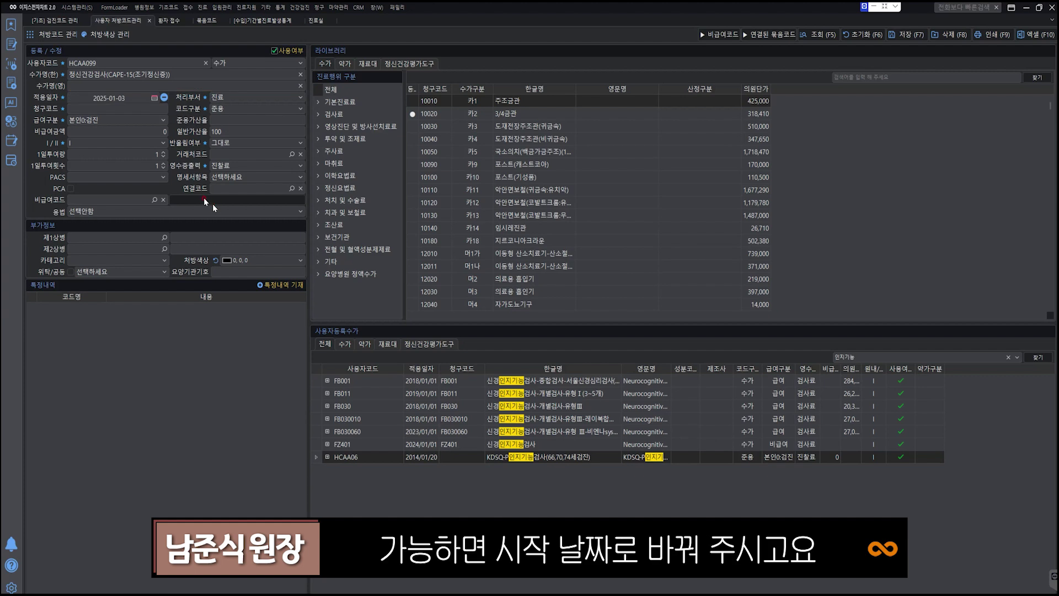
pyautogui.click(155, 97)
pyautogui.click(137, 155)
pyautogui.click(202, 84)
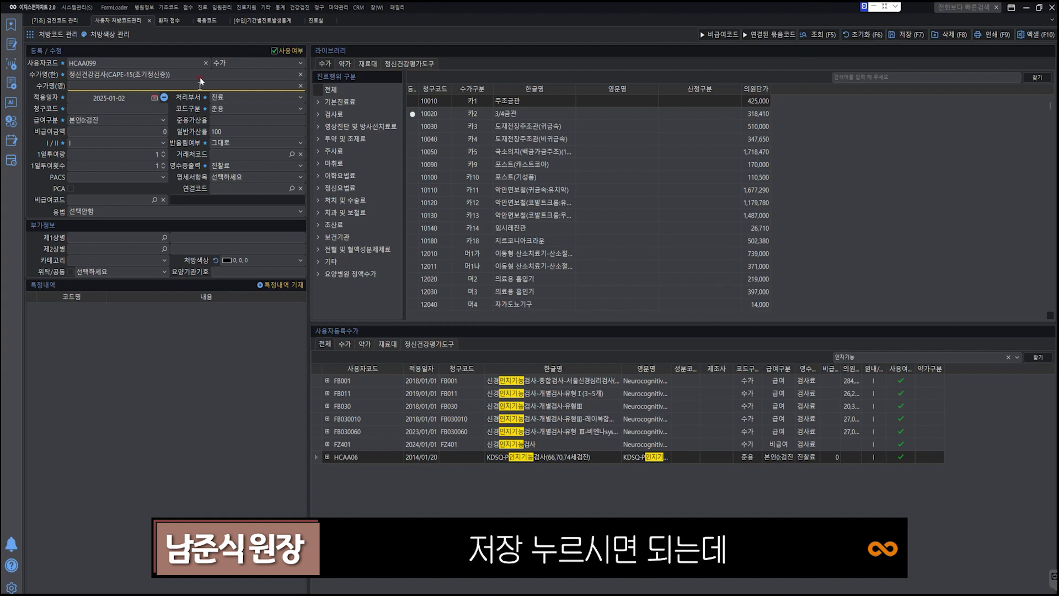
# Review the new code's user code, Korean fee name and benefit category before saving.
pyautogui.click(83, 64)
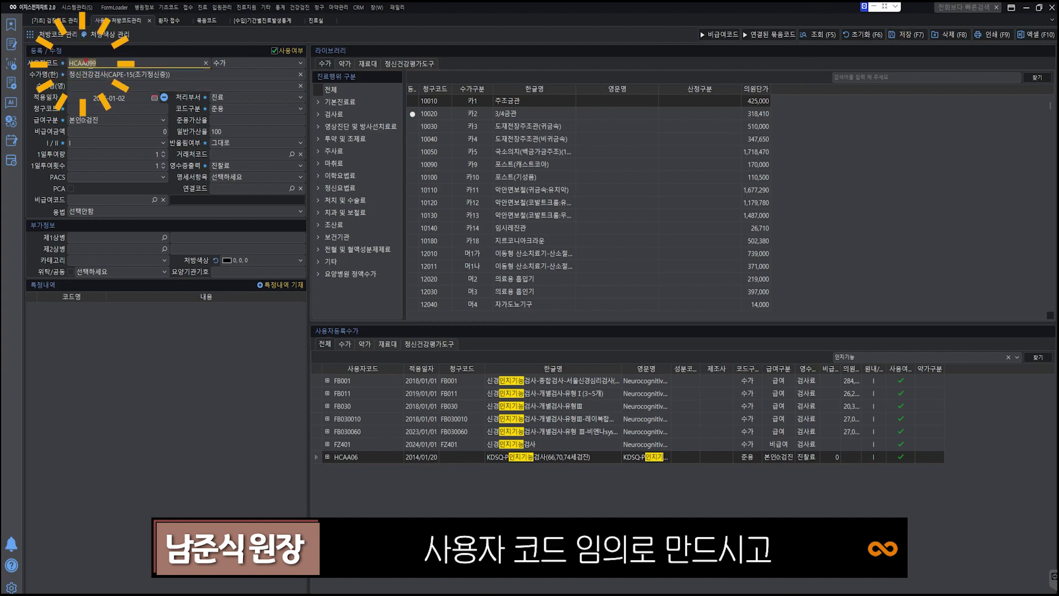
pyautogui.click(122, 77)
pyautogui.doubleClick(122, 77)
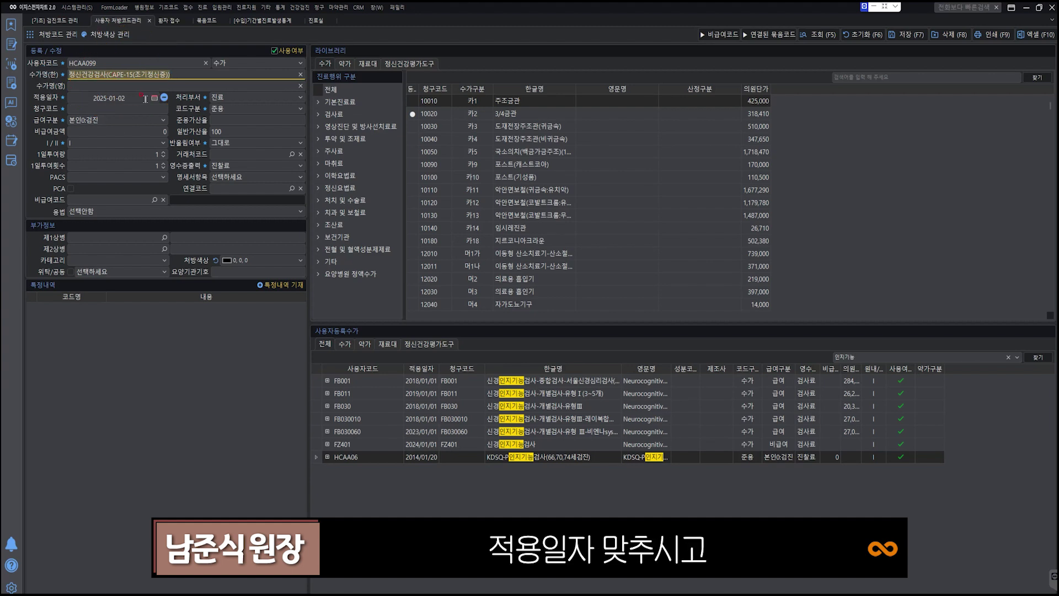
pyautogui.click(102, 122)
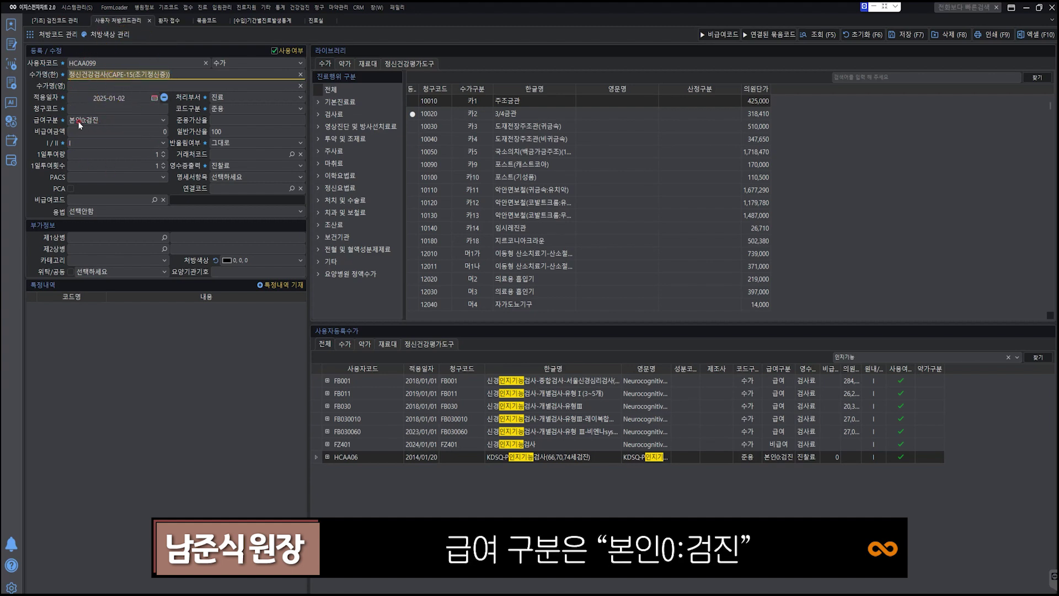
pyautogui.click(33, 65)
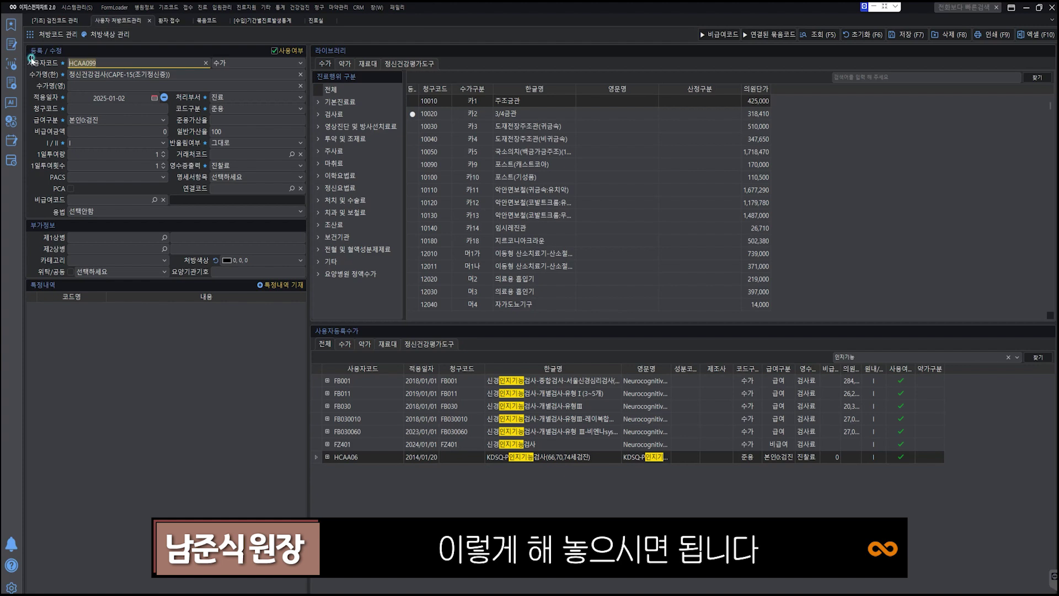
# Set the 준용가산율 to 100 and save the new prescription code.
pyautogui.click(907, 36)
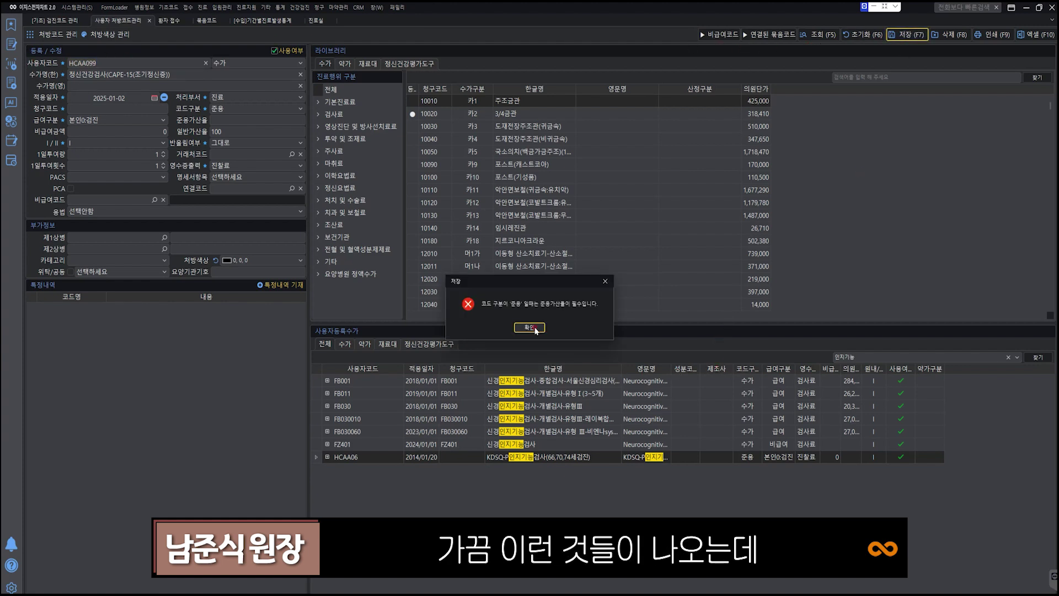
pyautogui.click(530, 327)
pyautogui.click(275, 118)
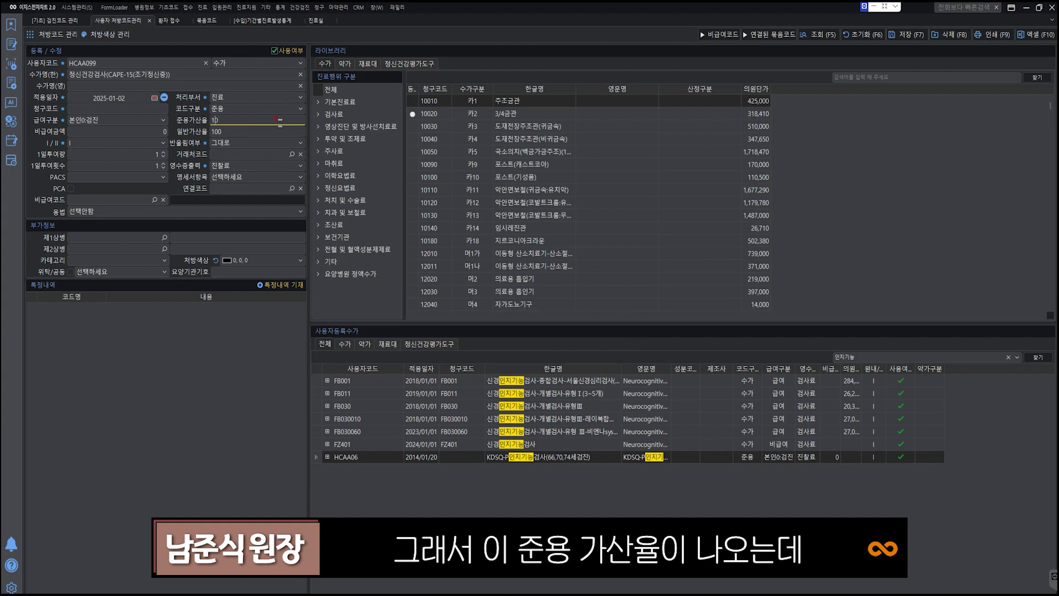
pyautogui.write('0')
pyautogui.click(907, 35)
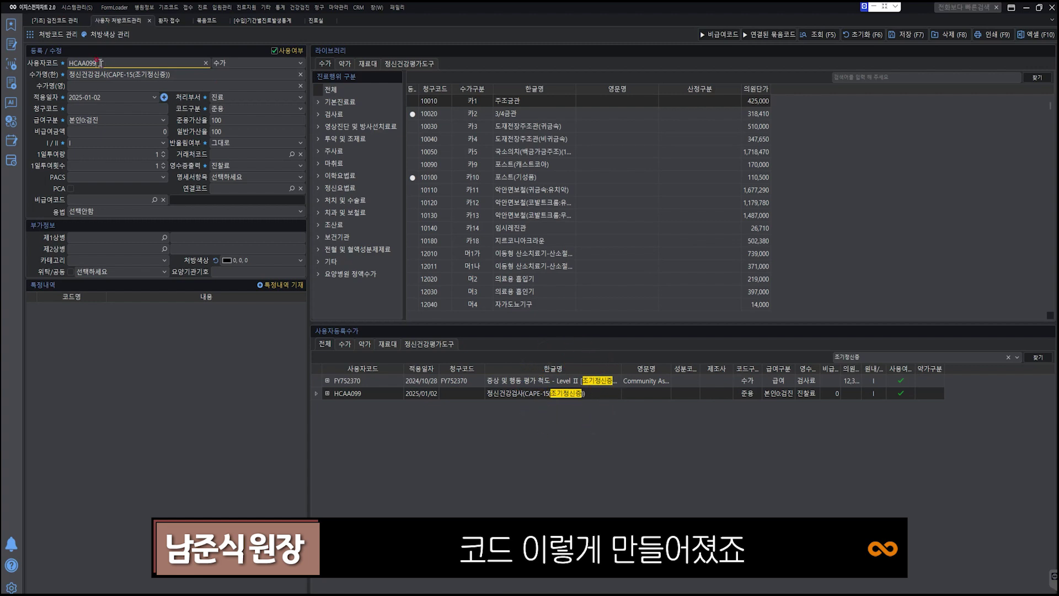
pyautogui.click(906, 35)
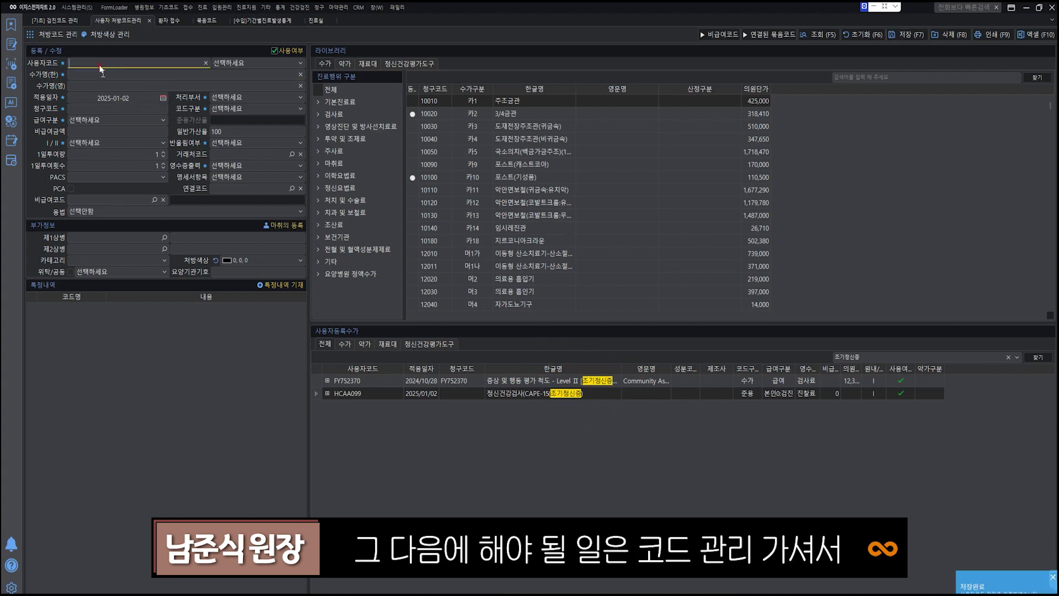
# Assign user code HCAA099 to the 정신건강검사(CAPE-15) item in the checkup code list, save, and check the row.
pyautogui.click(55, 20)
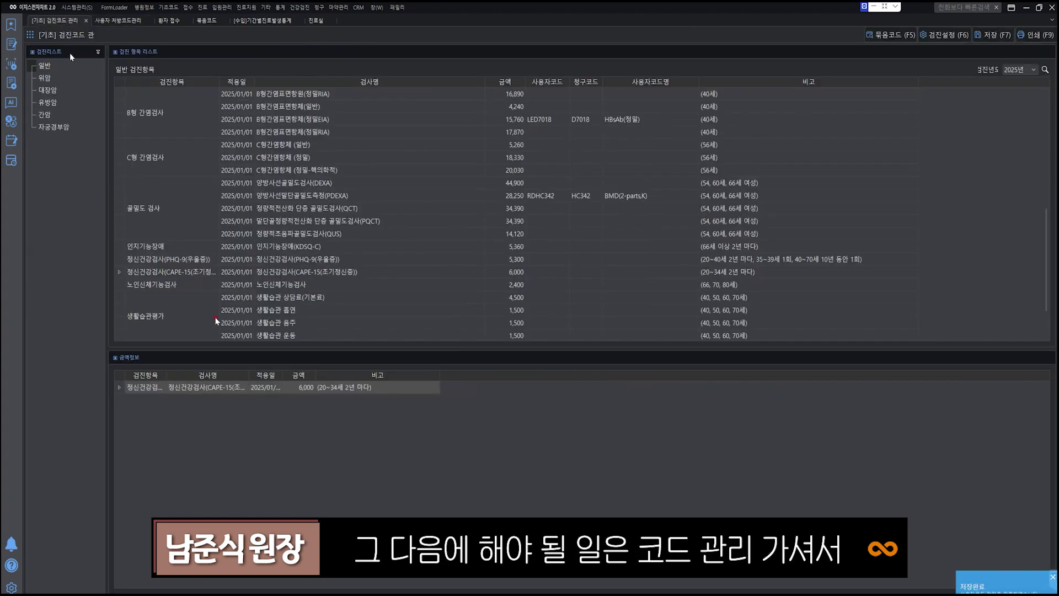
pyautogui.click(546, 271)
pyautogui.write('HCAA099')
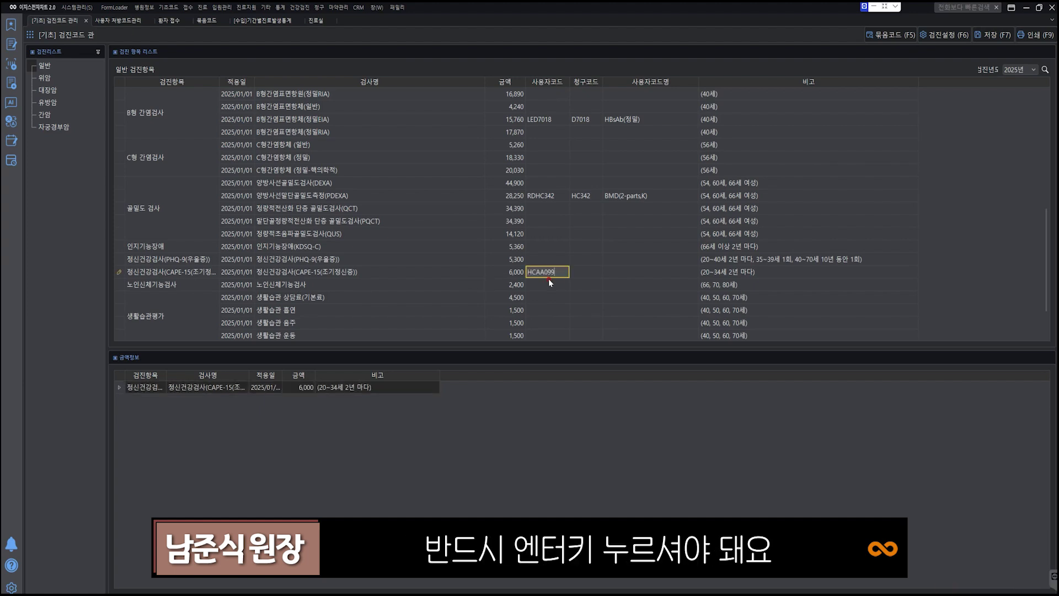
pyautogui.press('Return')
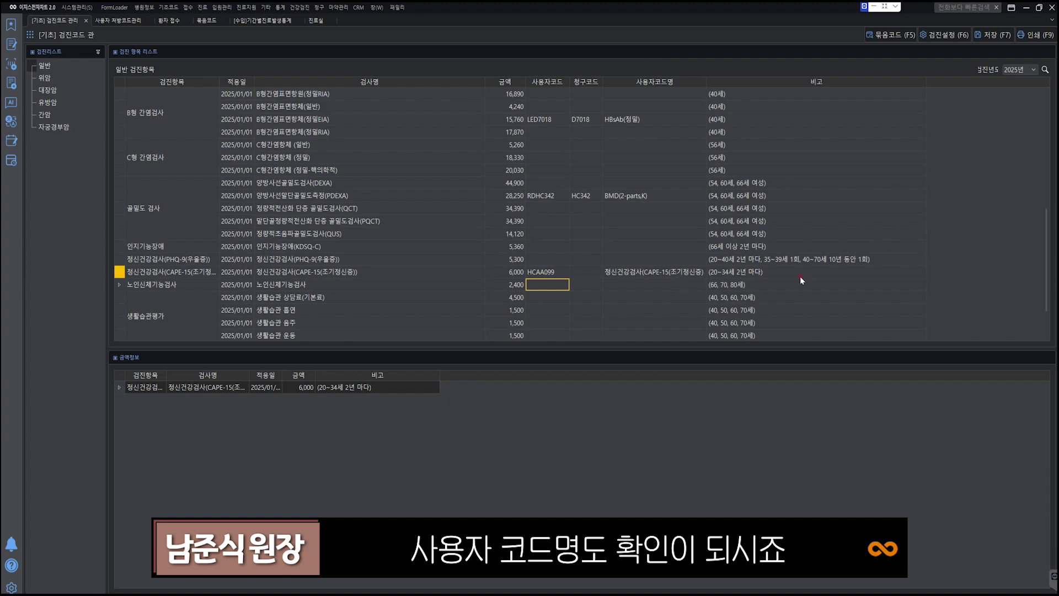
pyautogui.click(986, 35)
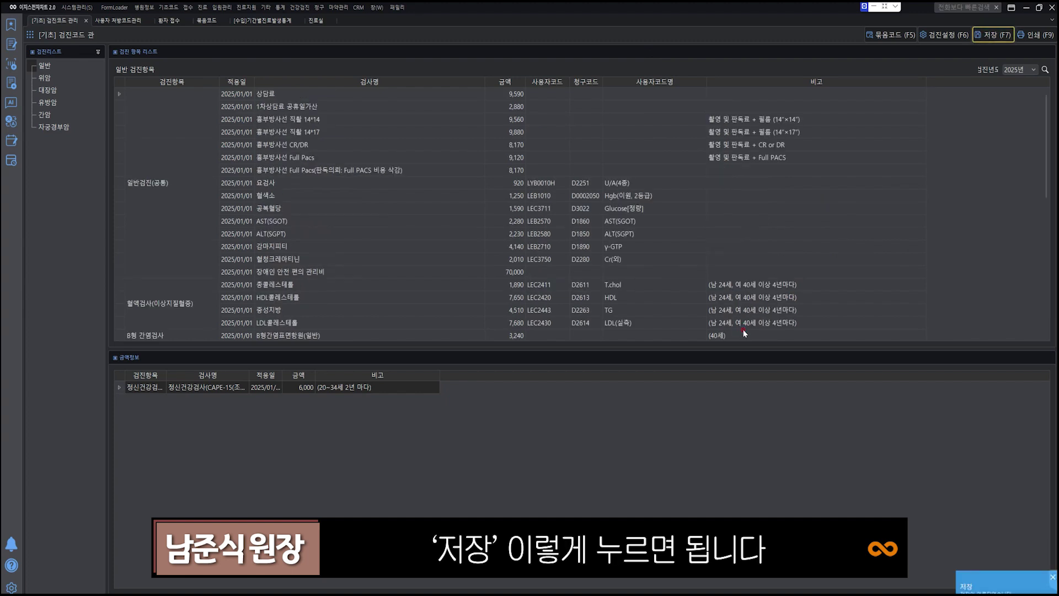
pyautogui.scroll(-4, 588, 281)
pyautogui.scroll(-4, 588, 282)
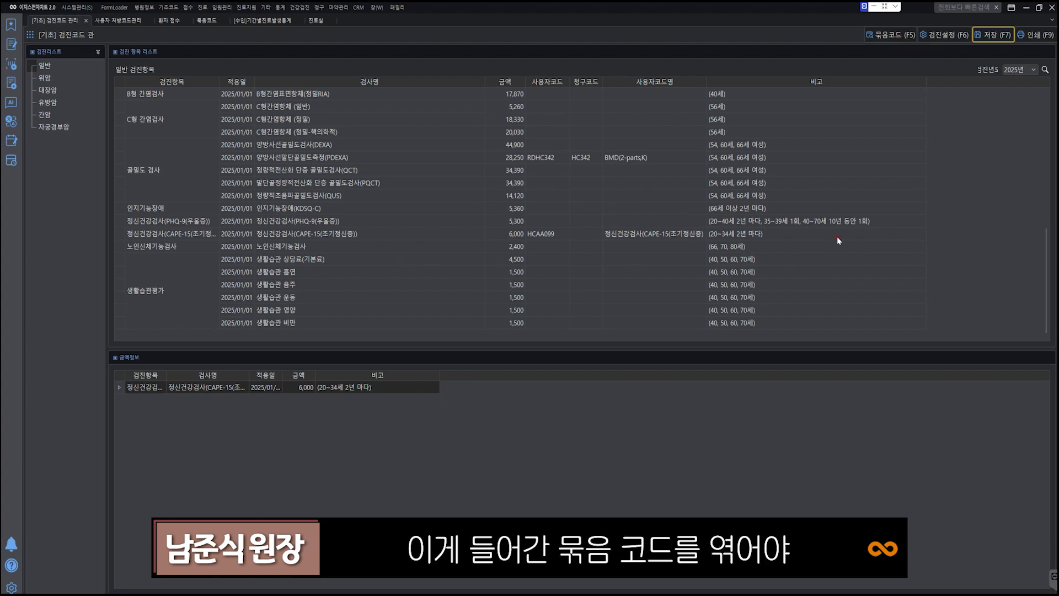
pyautogui.scroll(1, 837, 236)
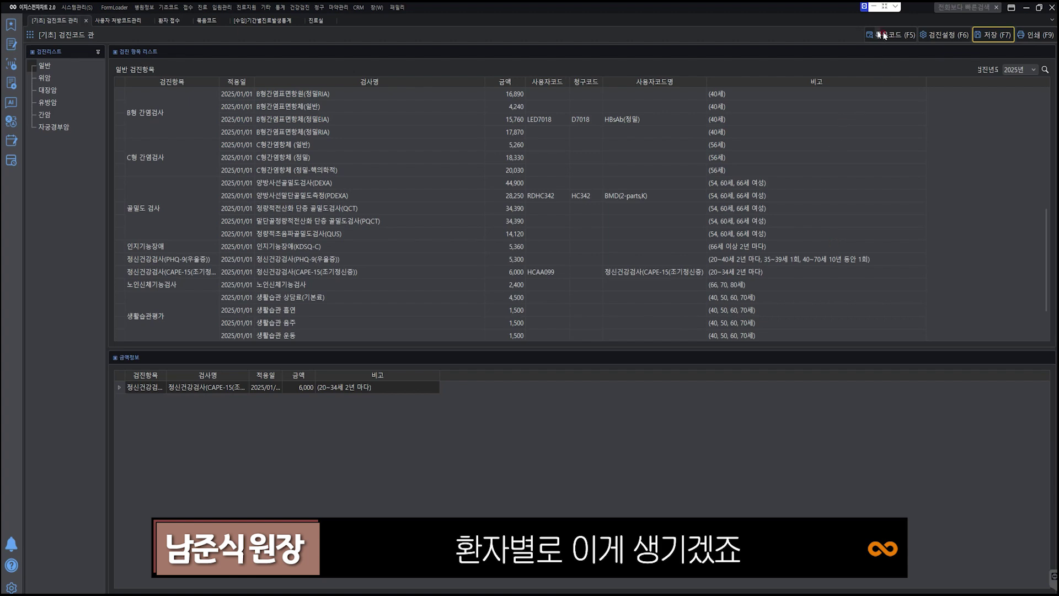
# Search the bundle codes for 검진 and load the 1차검진(인지기능검사) bundle GHCG97.
pyautogui.click(208, 21)
pyautogui.click(629, 242)
pyautogui.write('검진')
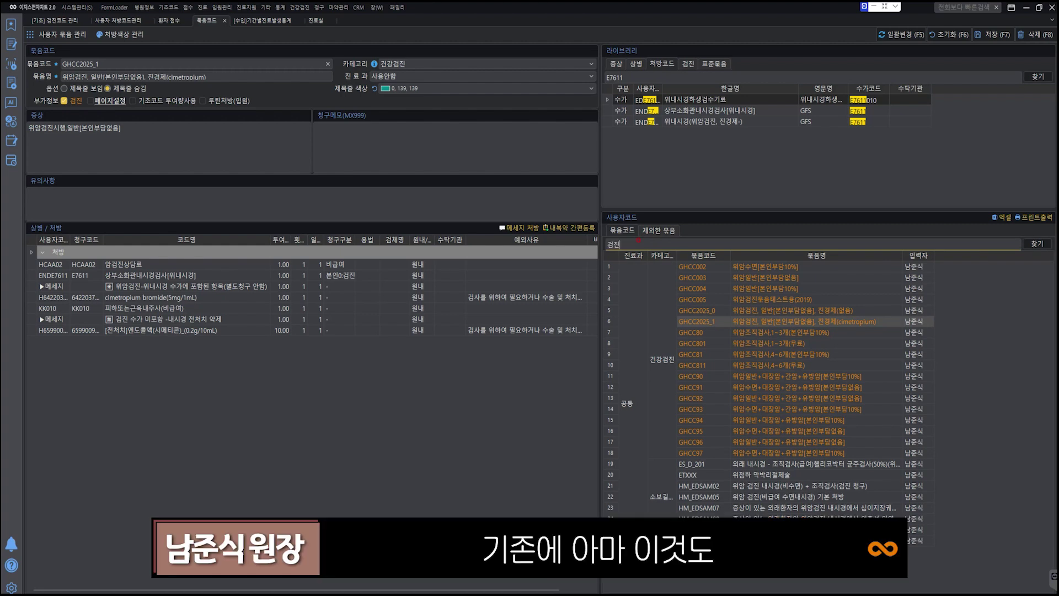
pyautogui.scroll(-9, 813, 442)
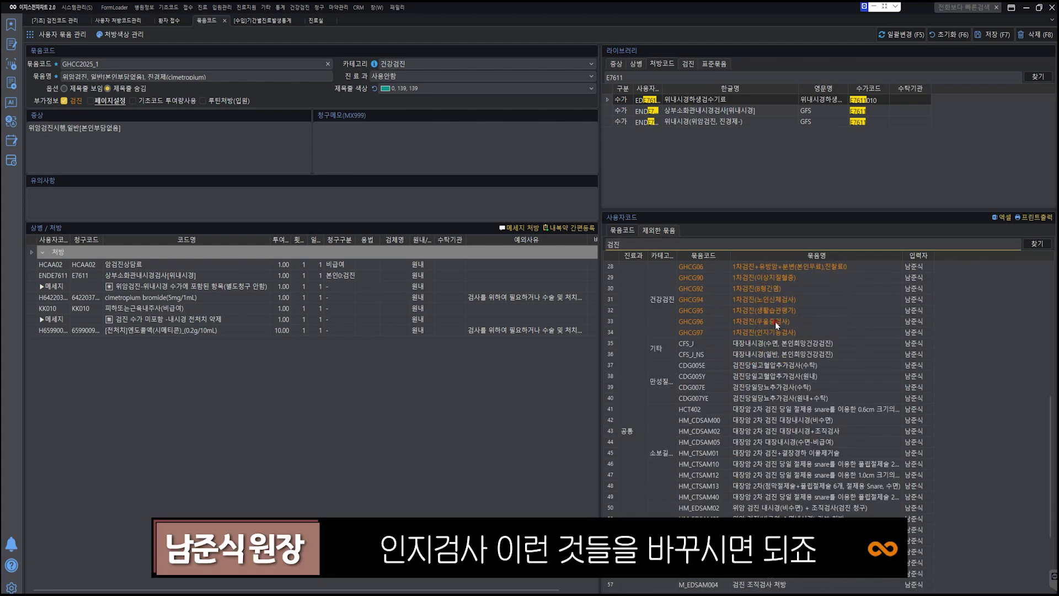
pyautogui.doubleClick(763, 333)
# Set the bundle code to 99 and replace the KDSQ-P인지기능검사 prescription with HCAA099, found by searching the prescription library for 조기정신.
pyautogui.doubleClick(76, 63)
pyautogui.write('99')
pyautogui.click(633, 77)
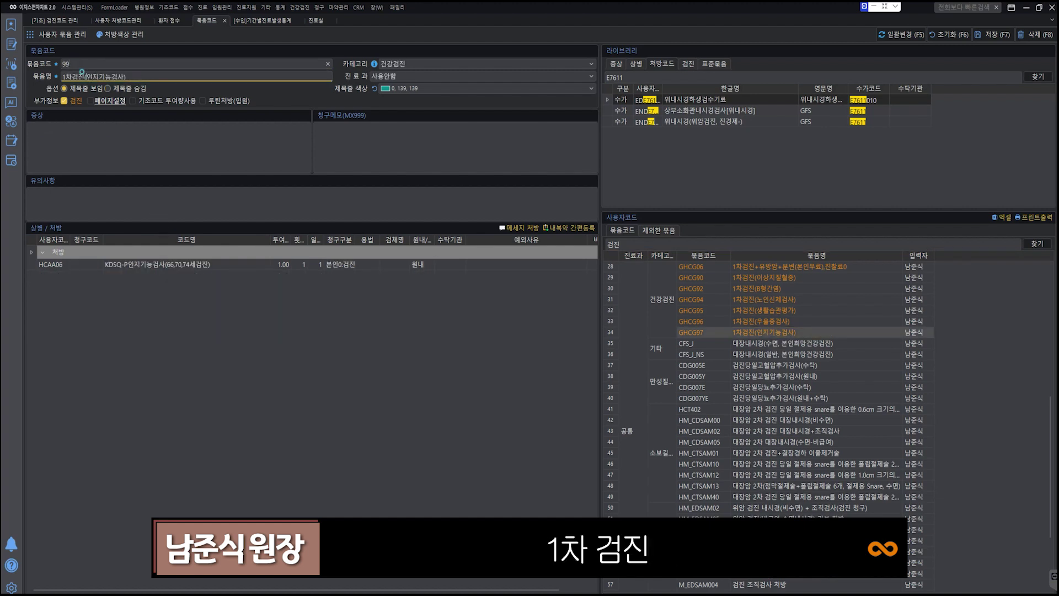
pyautogui.write('조기정신')
pyautogui.press('Return')
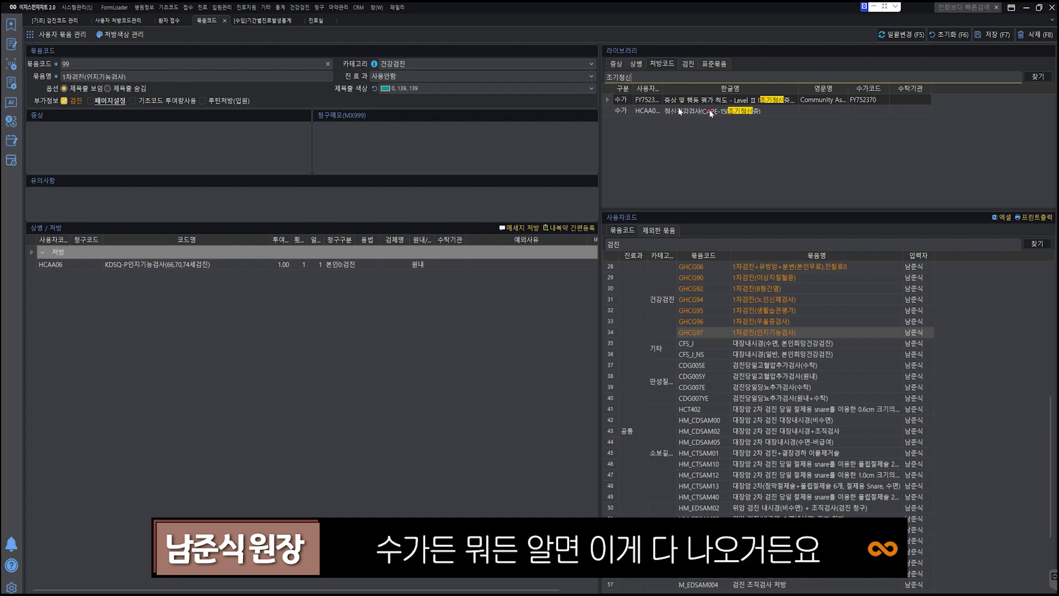
pyautogui.doubleClick(696, 110)
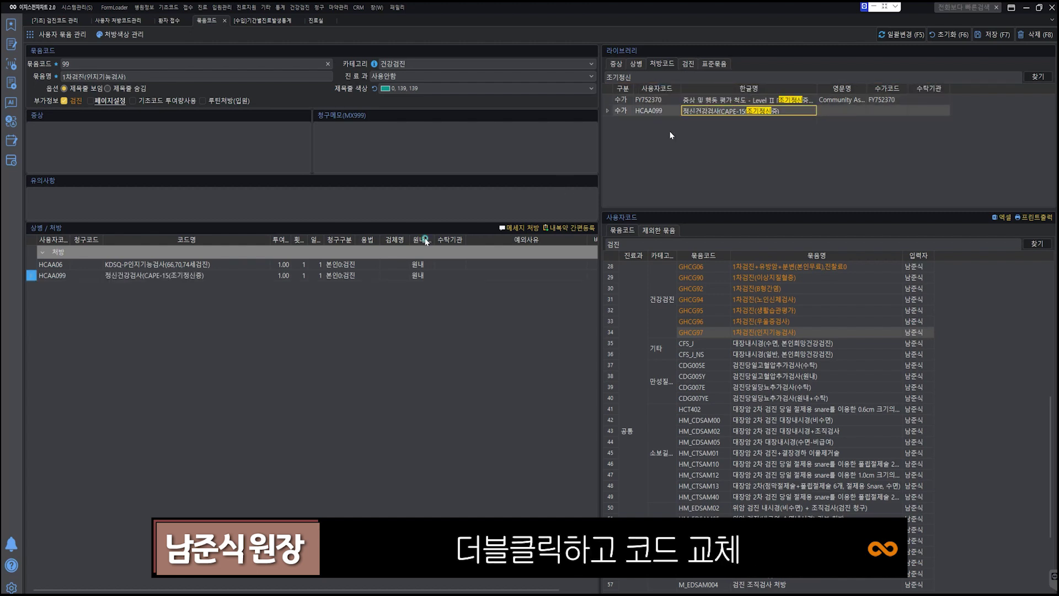
pyautogui.doubleClick(176, 263)
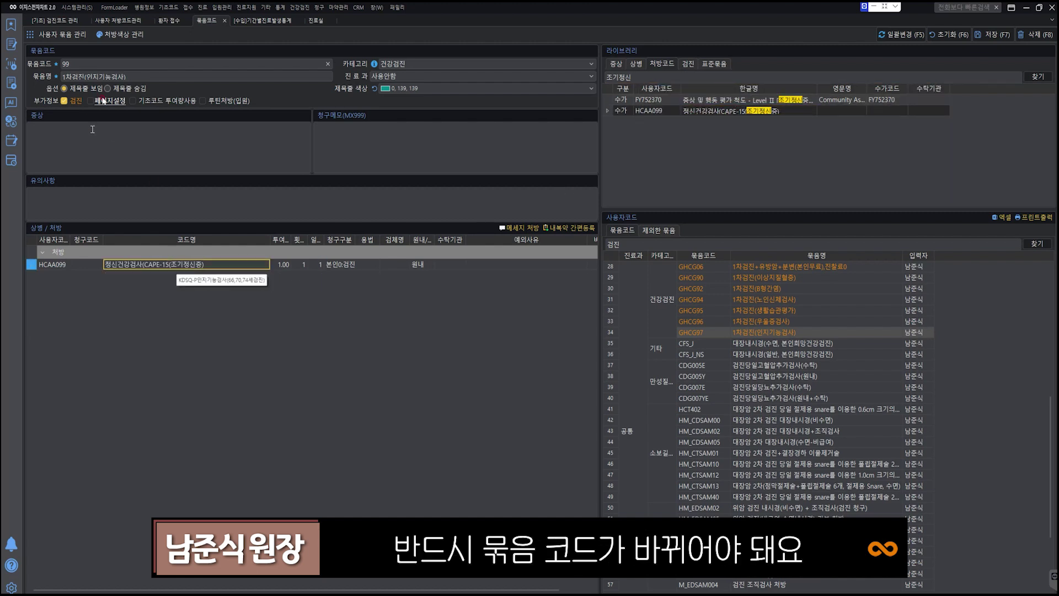
# Complete the bundle code as GHCG9999 and replace 인지기능검사 in the bundle name with 정신건강검사(CAPE-15(조기정신증).
pyautogui.click(98, 59)
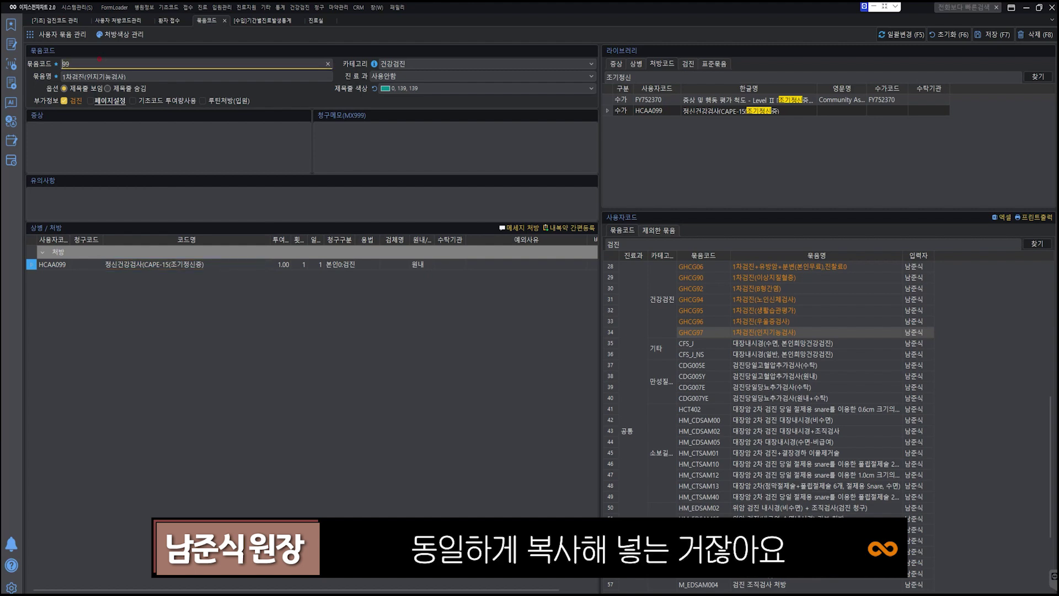
pyautogui.write('GHCG99')
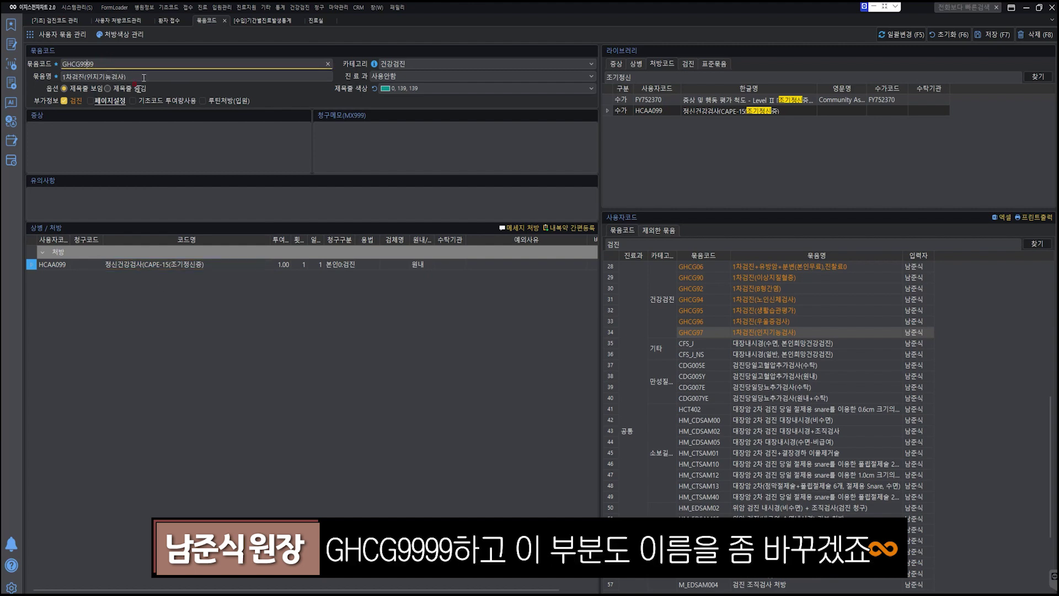
pyautogui.click(146, 267)
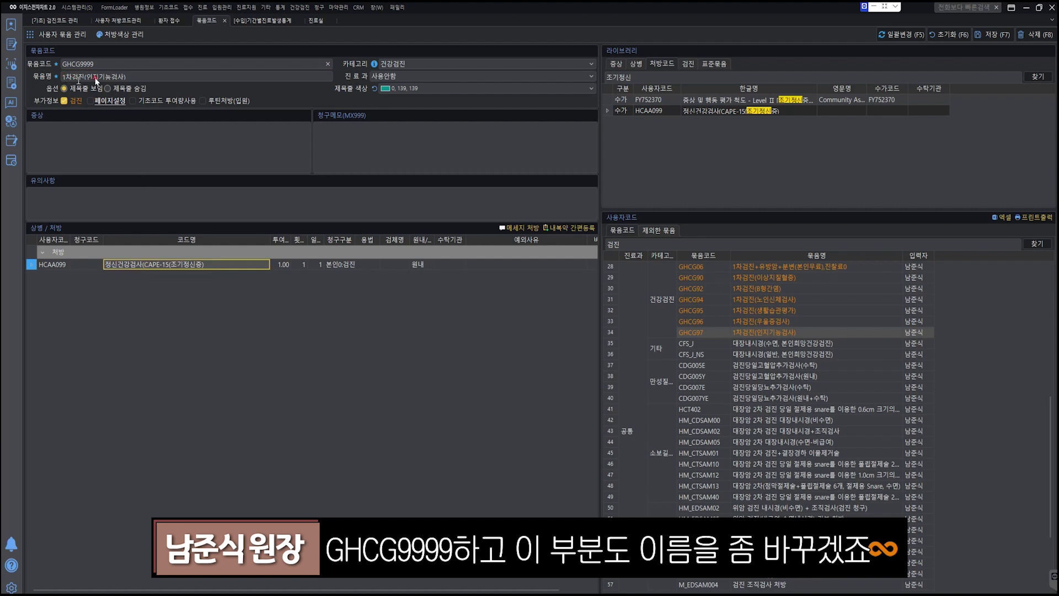
pyautogui.click(140, 77)
pyautogui.write('정신건강검사(CAPE-15(조기정신증)')
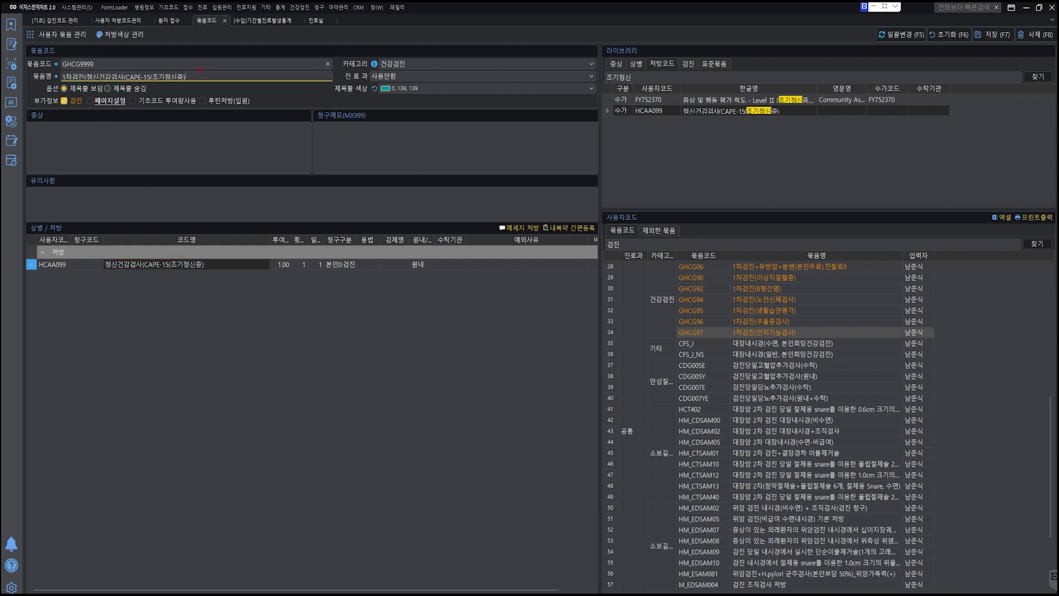
# Edit the bundle name to 일반건강검진(정신건강검사-CAPE-15(조기정신증), replacing the 1차검진 prefix and the bracket before CAPE-15.
pyautogui.press('BackSpace')
pyautogui.write('-')
pyautogui.press('Delete')
pyautogui.press('Delete')
pyautogui.press('Delete')
pyautogui.press('Delete')
pyautogui.press('Delete')
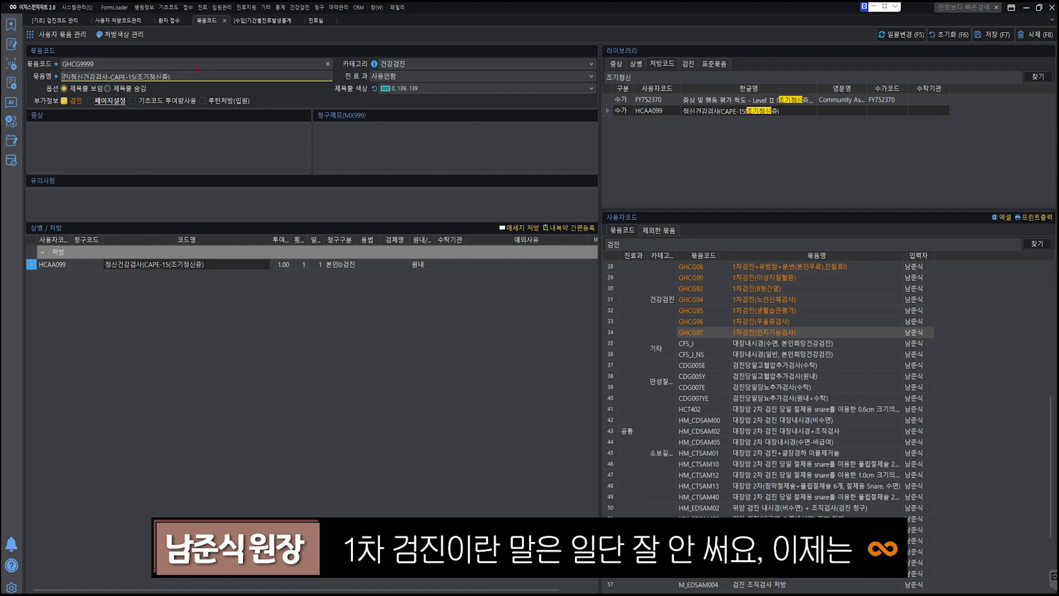
pyautogui.press('Delete')
pyautogui.press('BackSpace')
pyautogui.write('b')
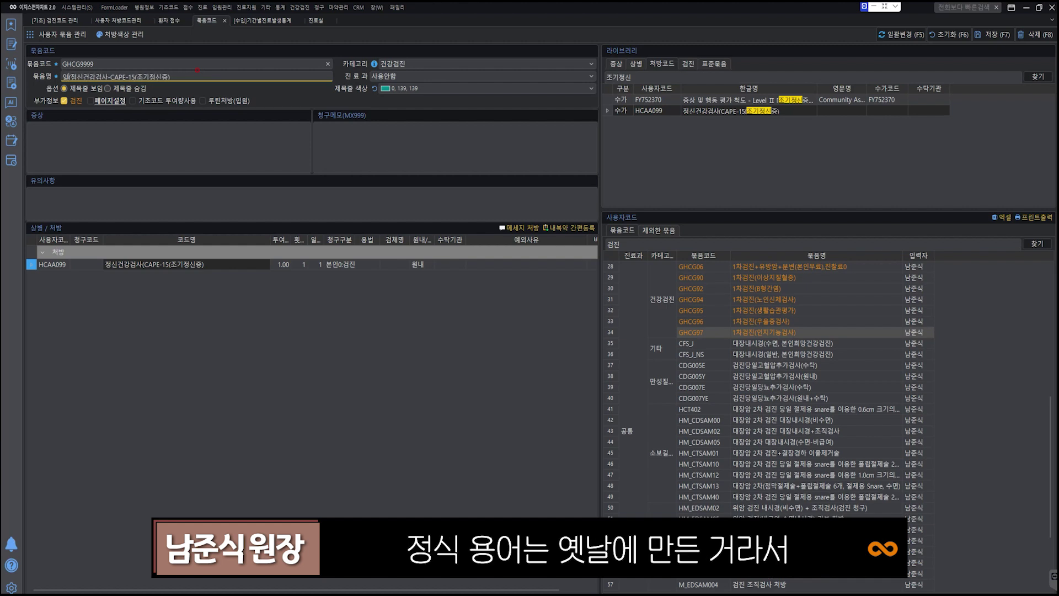
pyautogui.write('일반건강검')
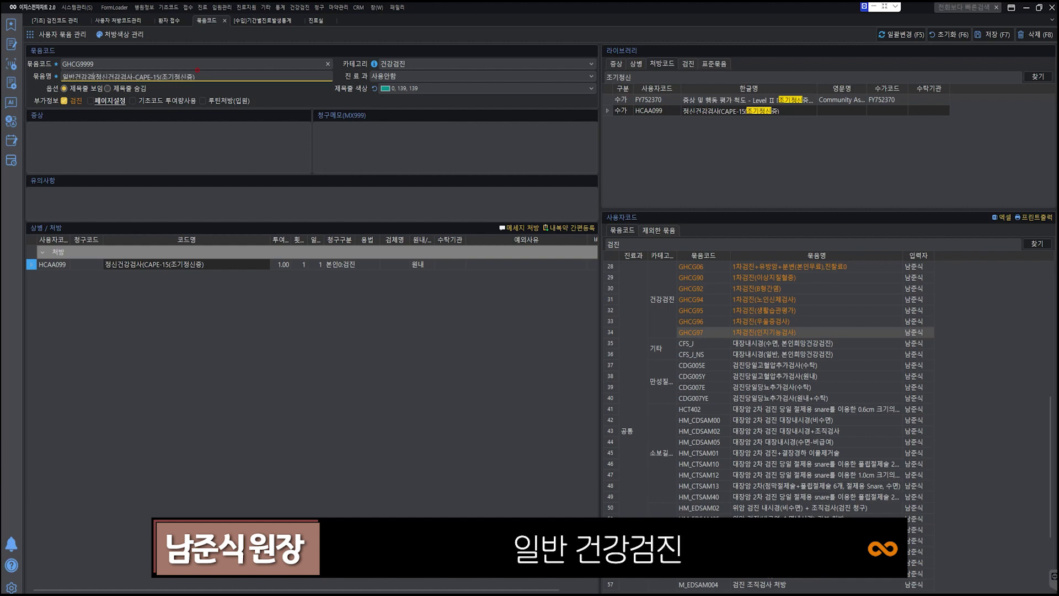
pyautogui.write('진')
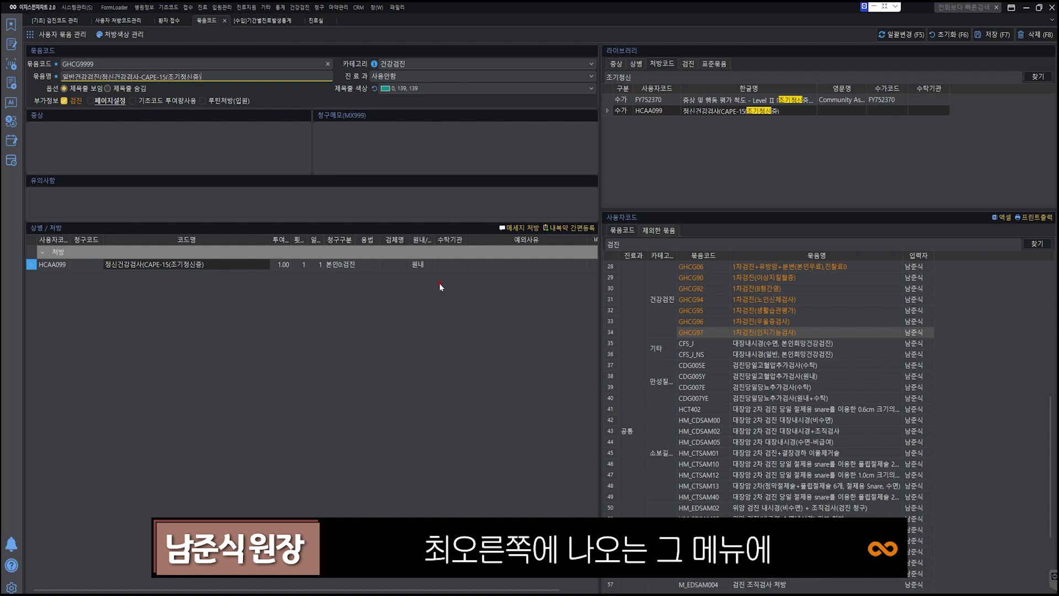
# Review the new bundle's code, name and prescription, save it, and reopen GHCG9999 from the bundle list.
pyautogui.click(106, 63)
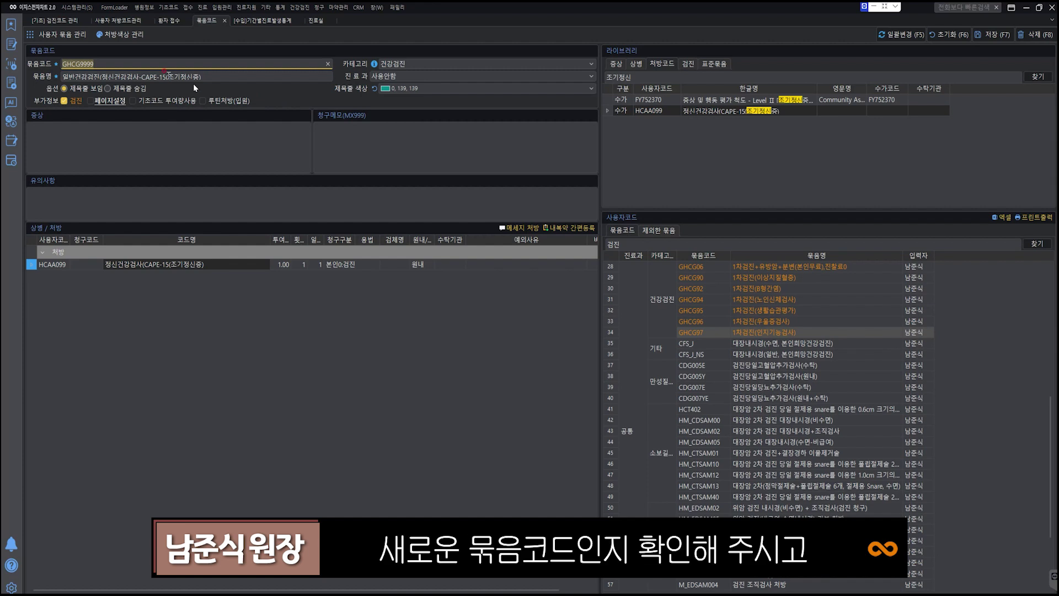
pyautogui.click(92, 75)
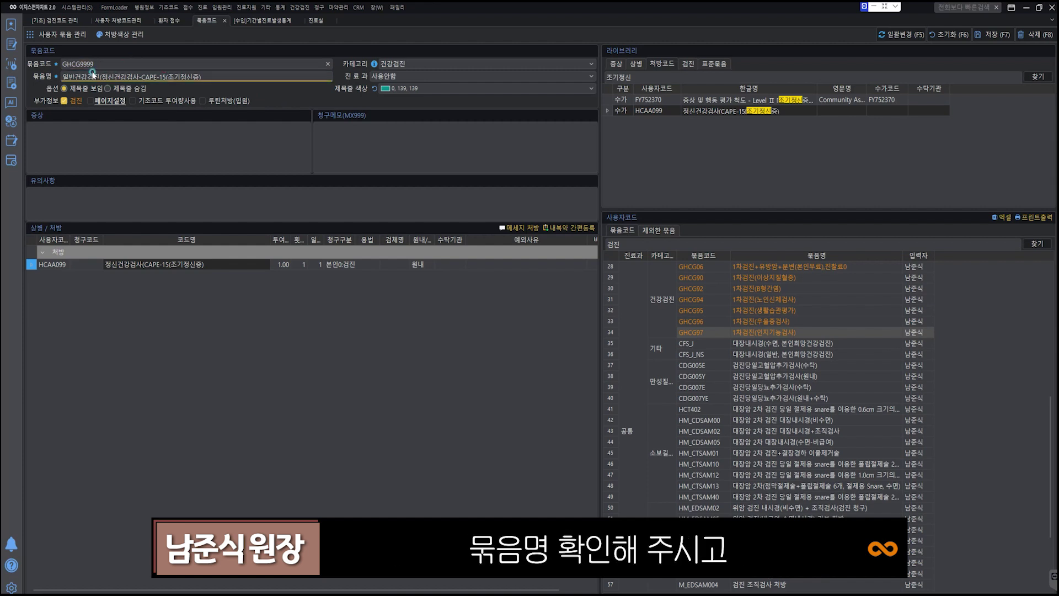
pyautogui.click(147, 266)
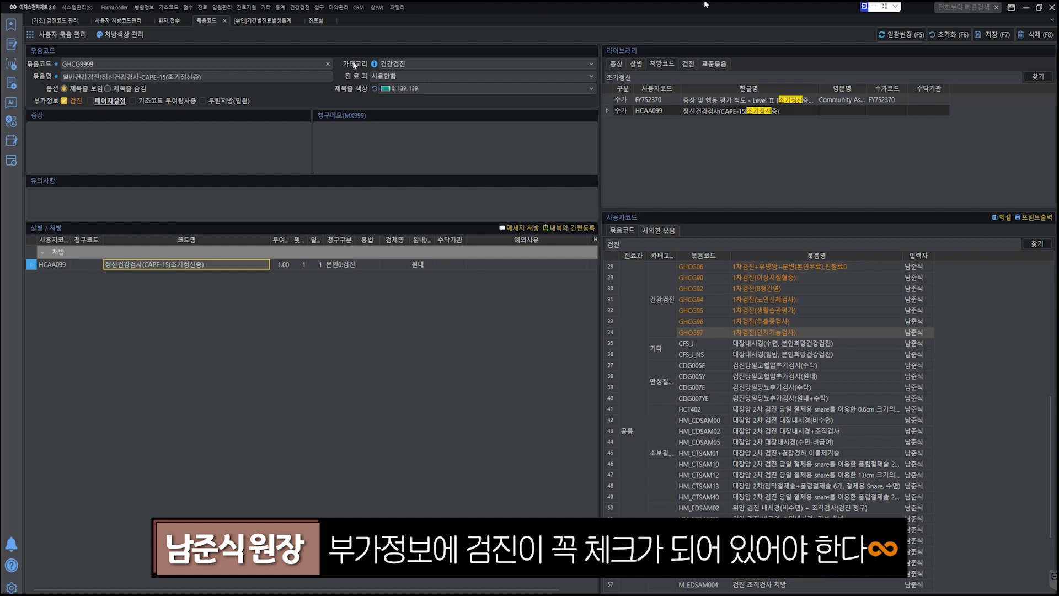
pyautogui.click(992, 34)
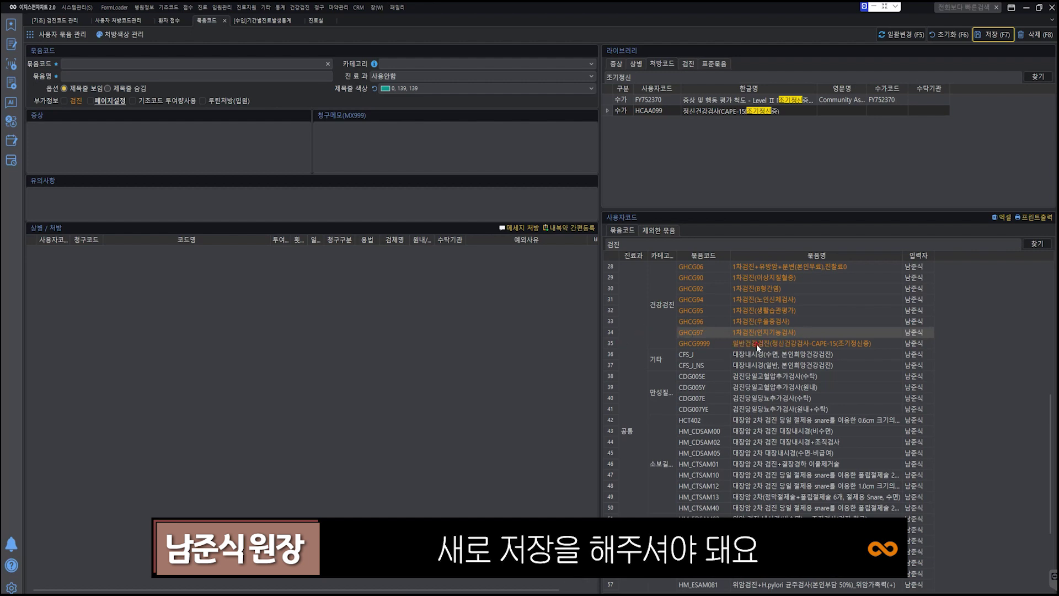
pyautogui.doubleClick(717, 343)
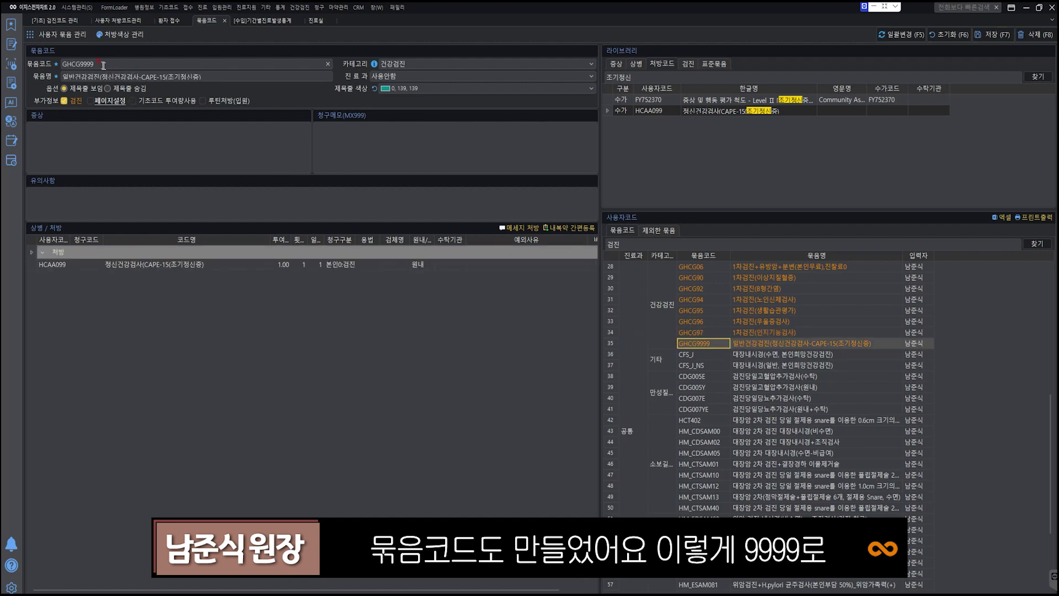
pyautogui.click(61, 65)
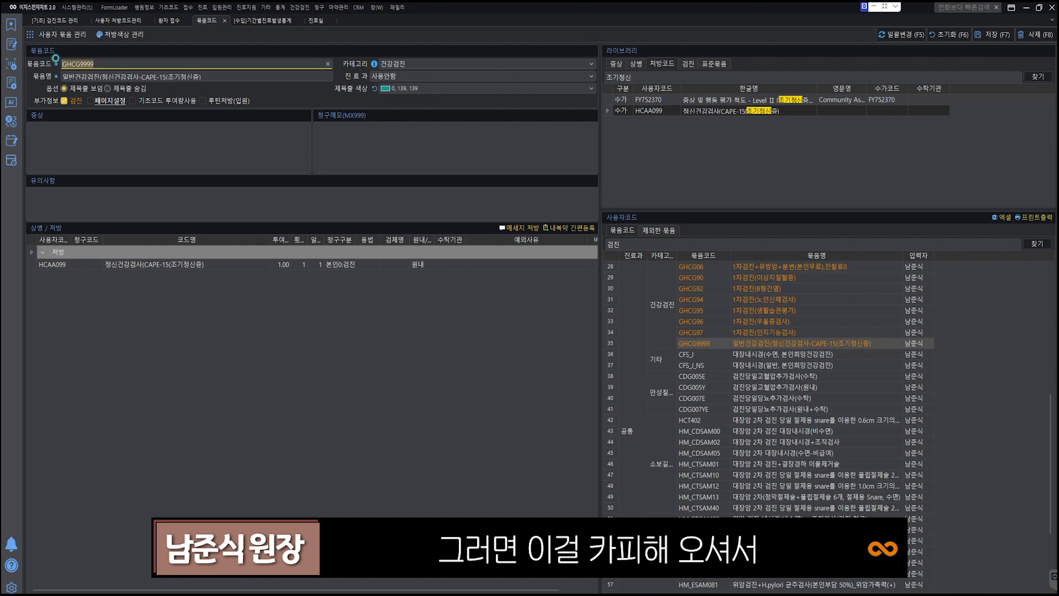
# In checkup code management, match bundle GHCG9999 to the 정신건강검사(조기정신증) category, save, and select the C형 간염검사 category.
pyautogui.click(60, 22)
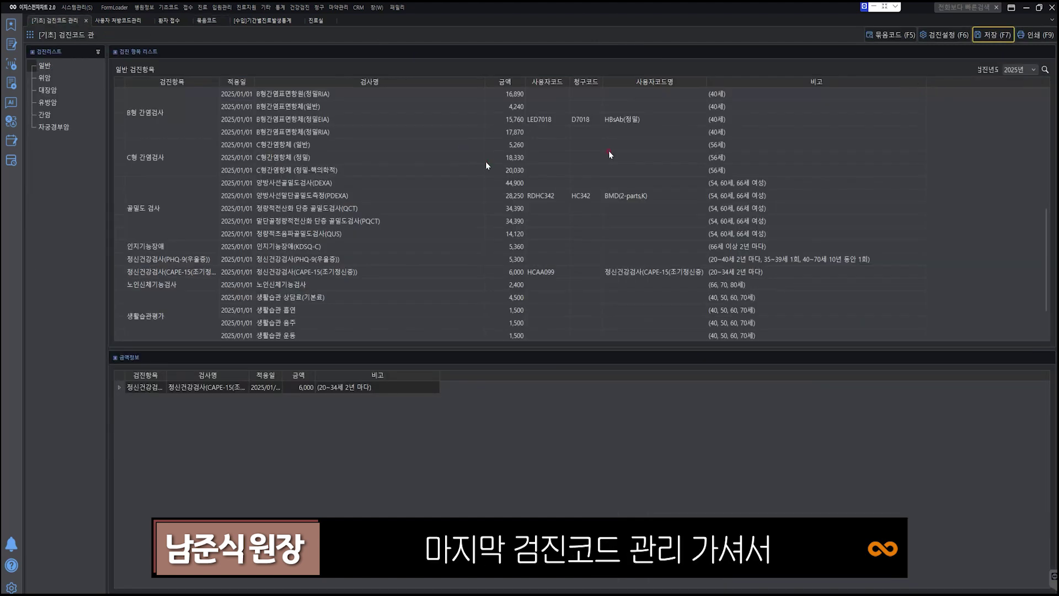
pyautogui.click(894, 39)
pyautogui.click(451, 343)
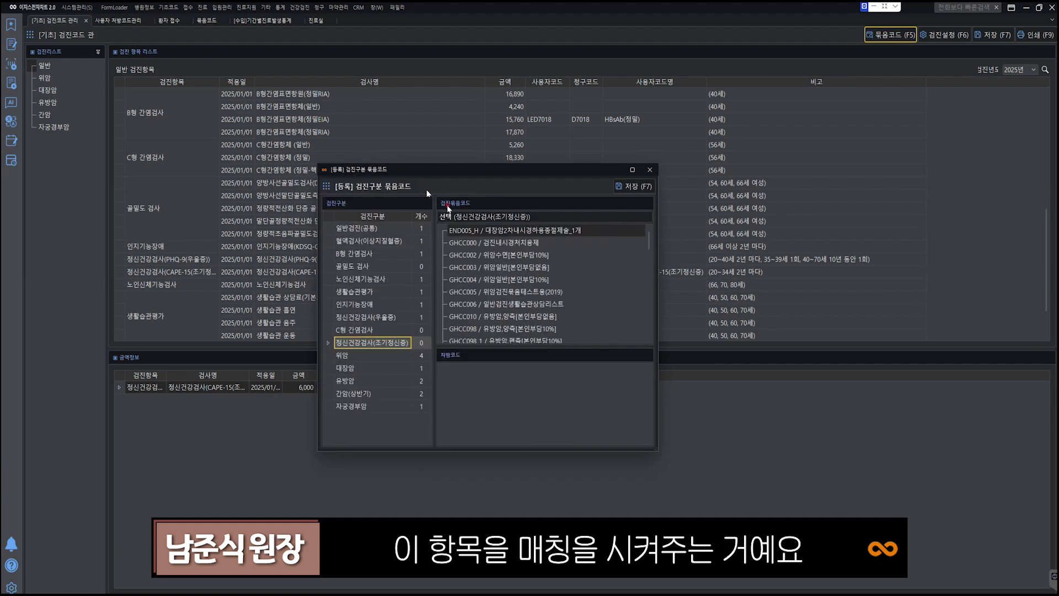
pyautogui.moveTo(436, 227); pyautogui.dragTo(481, 220)
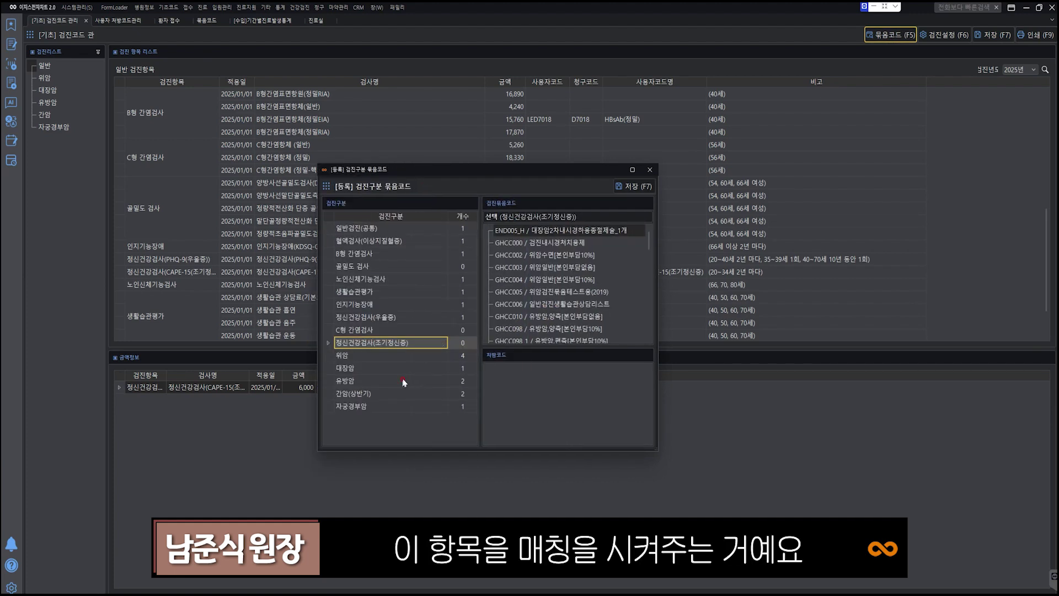
pyautogui.moveTo(650, 236); pyautogui.dragTo(654, 306)
pyautogui.doubleClick(569, 280)
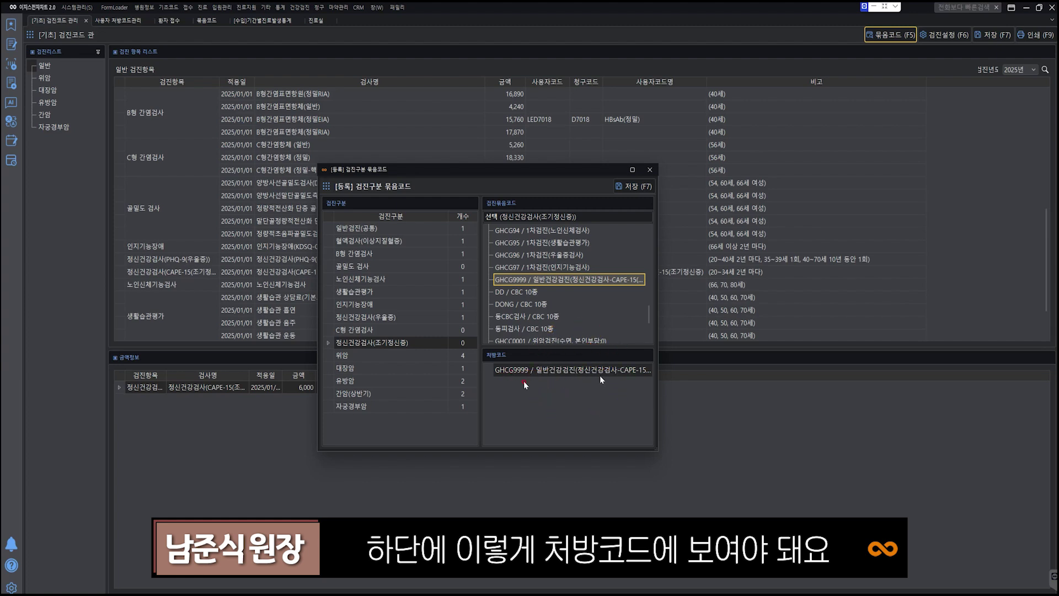
pyautogui.moveTo(657, 331); pyautogui.dragTo(757, 248)
pyautogui.click(734, 188)
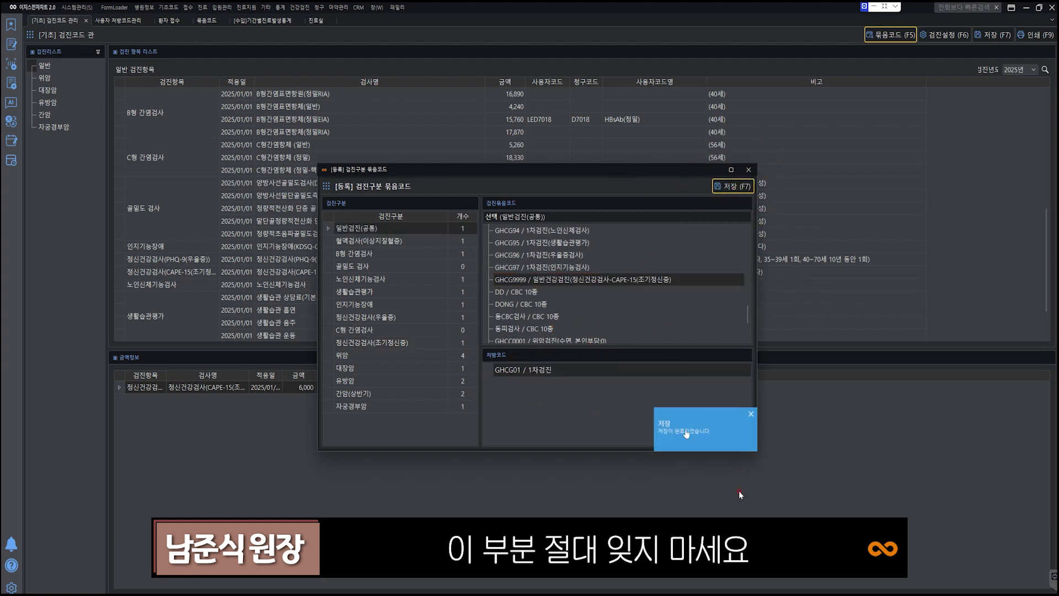
pyautogui.click(394, 331)
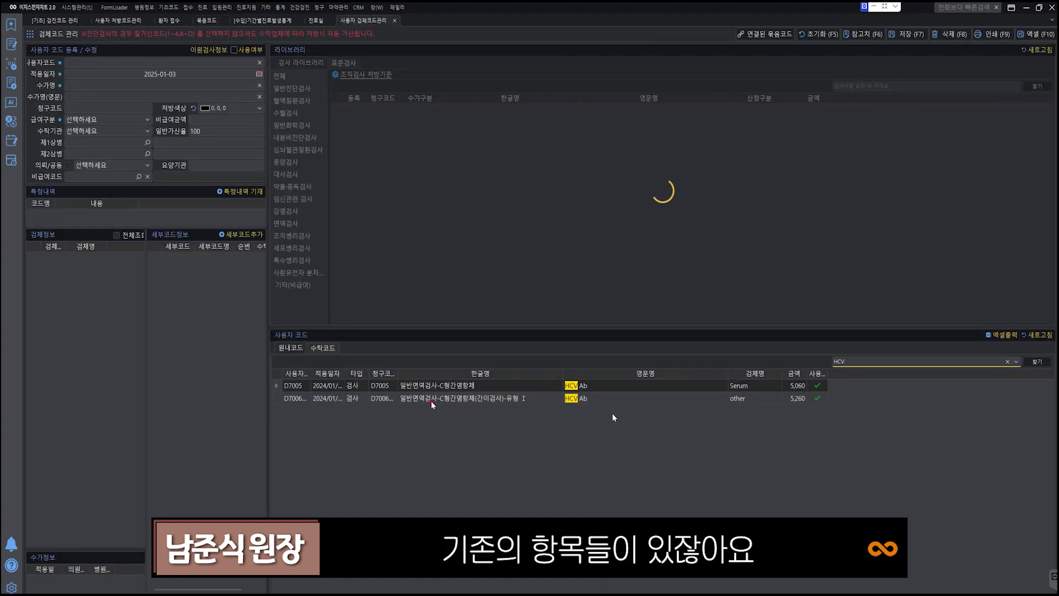
# Load the existing HCV Ab test code D7005 and enter HCV as its 수가명.
pyautogui.doubleClick(518, 390)
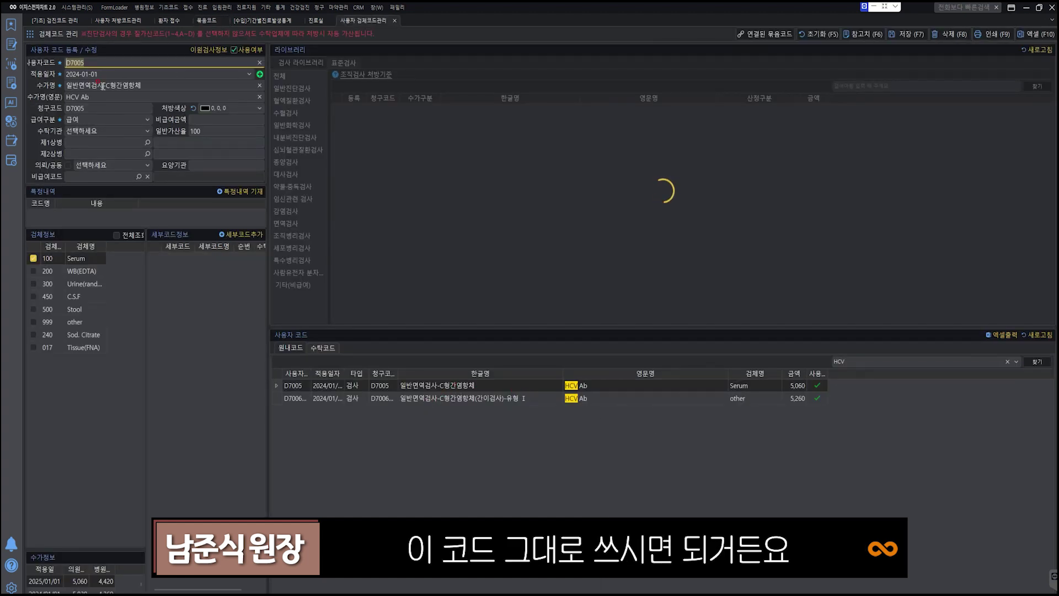
pyautogui.tripleClick(138, 84)
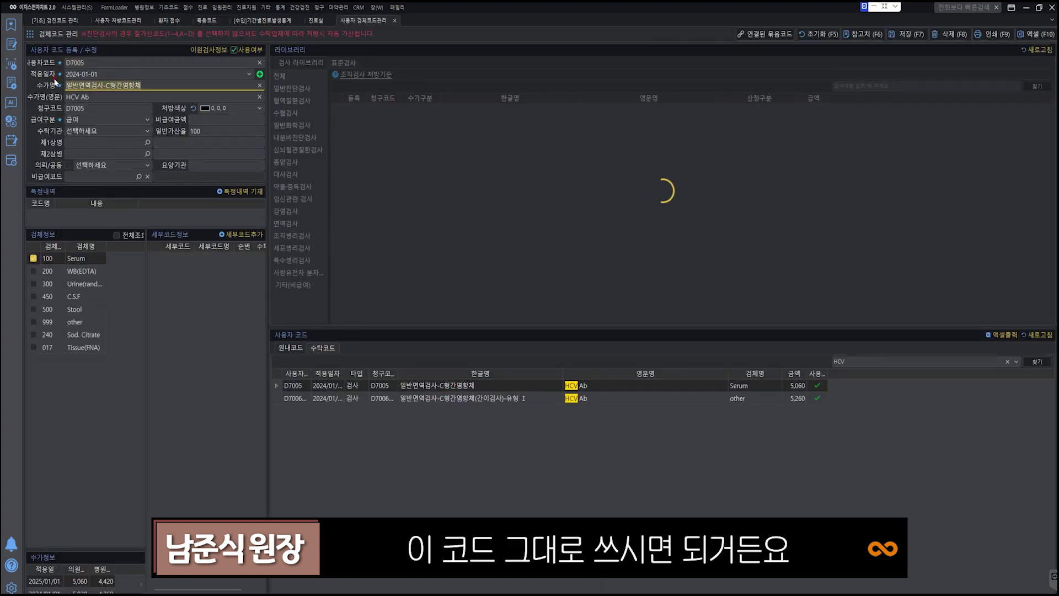
pyautogui.write('ㅗ')
pyautogui.press('BackSpace')
pyautogui.write('HCV')
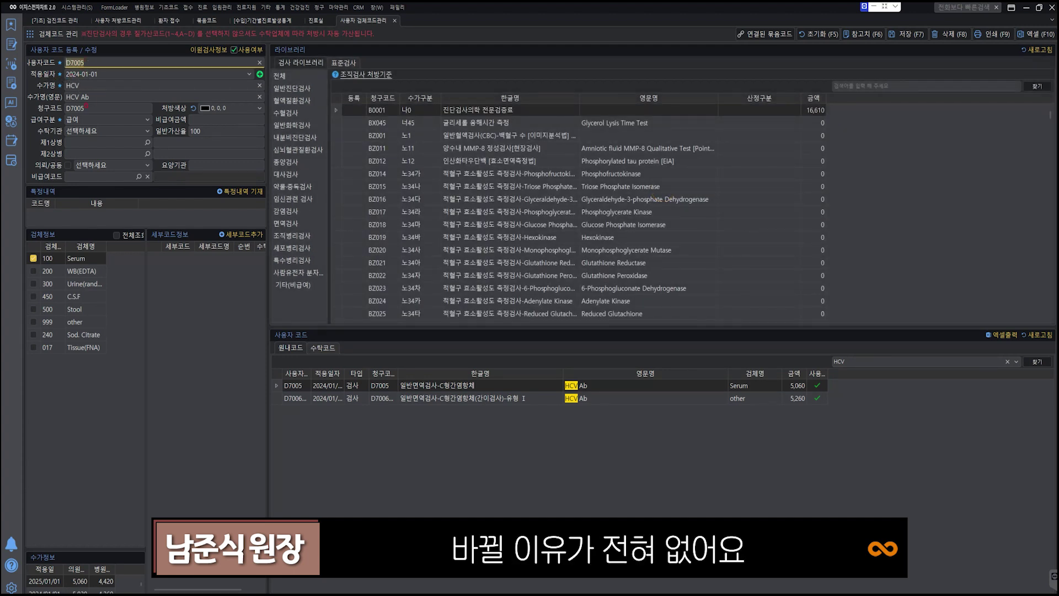
# Search the test library for C형간염 and load the 정밀면역검사-C형간염항체 code D7026.
pyautogui.click(886, 86)
pyautogui.write('ㅊ')
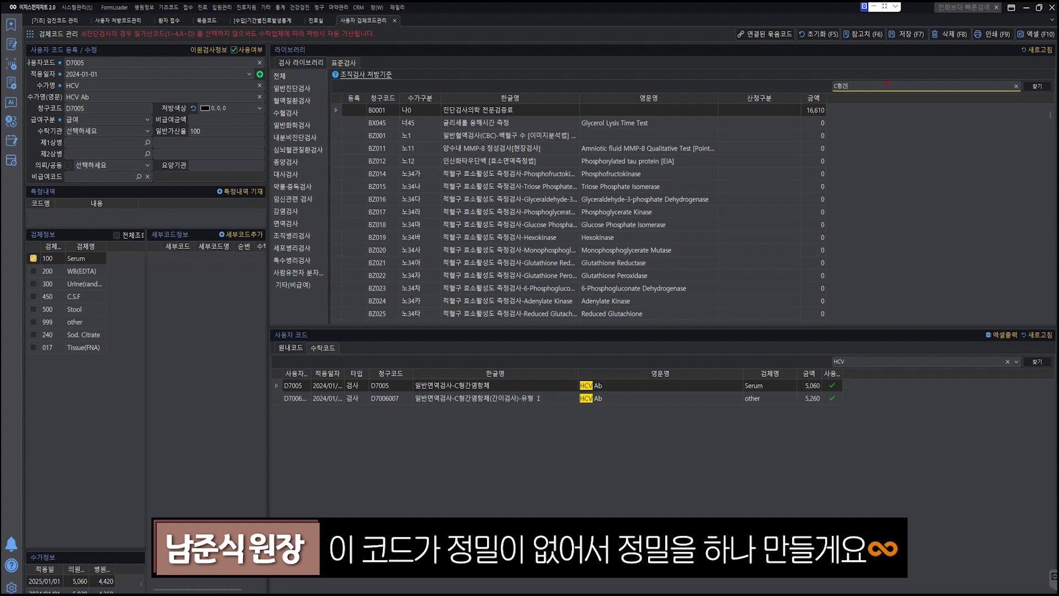
pyautogui.press('Return')
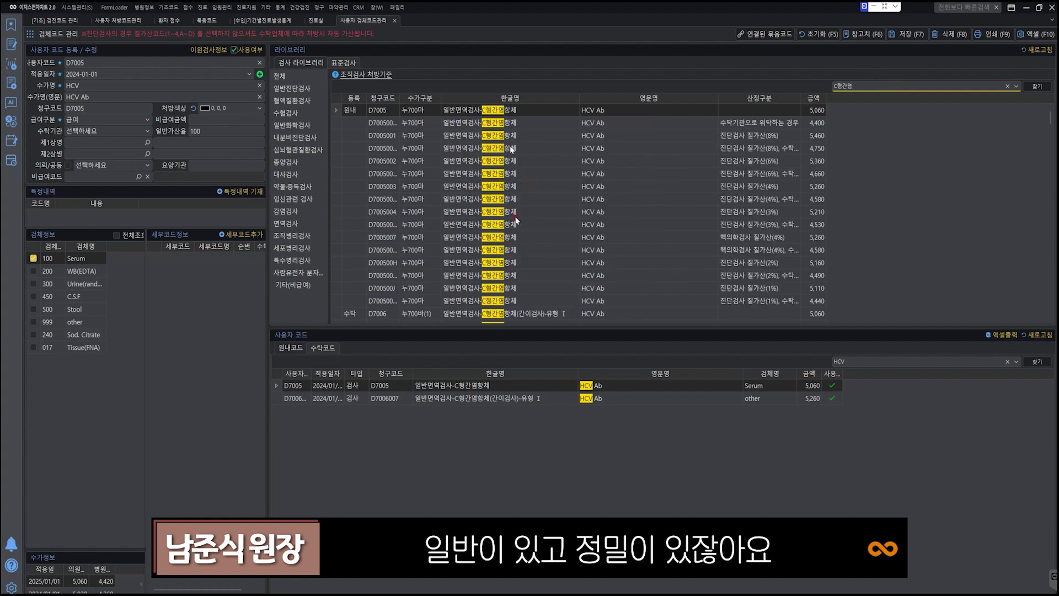
pyautogui.scroll(-12, 529, 238)
pyautogui.scroll(-6, 532, 238)
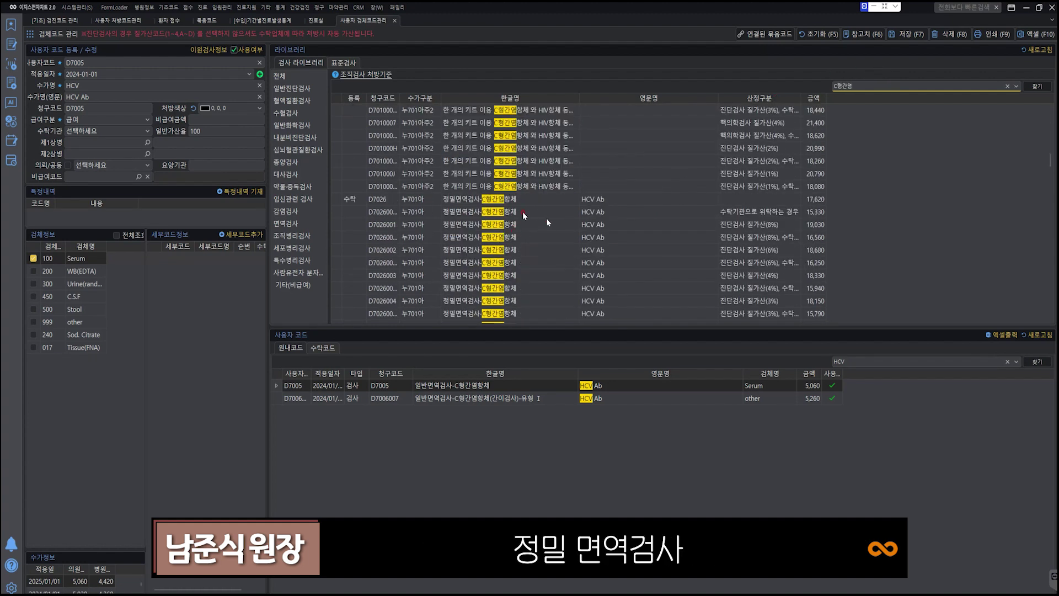
pyautogui.doubleClick(387, 200)
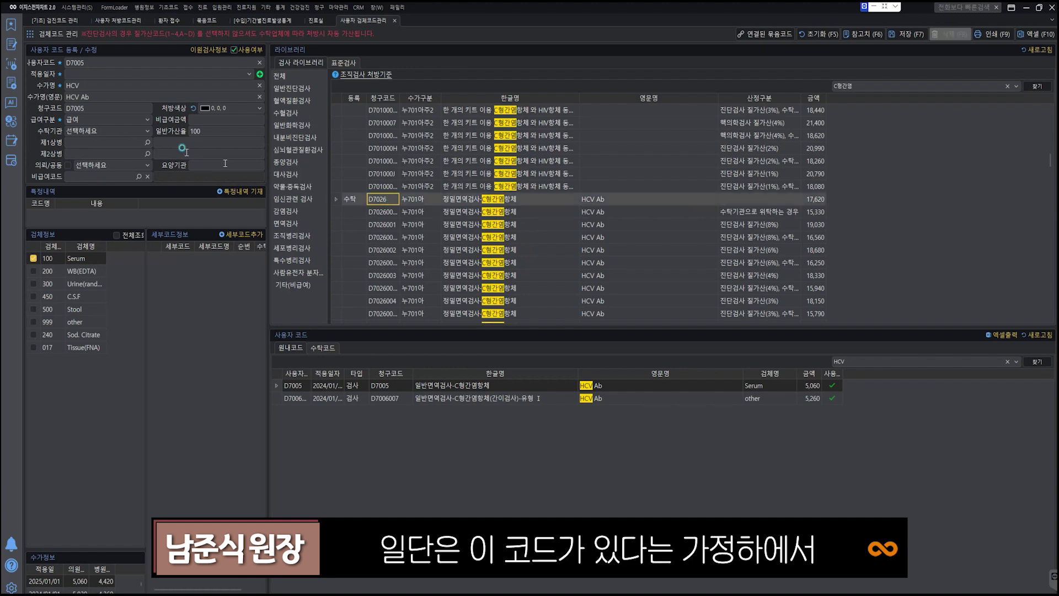
# Set the 수가명 of code D7026 to HCV and its 수탁기관 to 이원의료재단11.
pyautogui.click(132, 89)
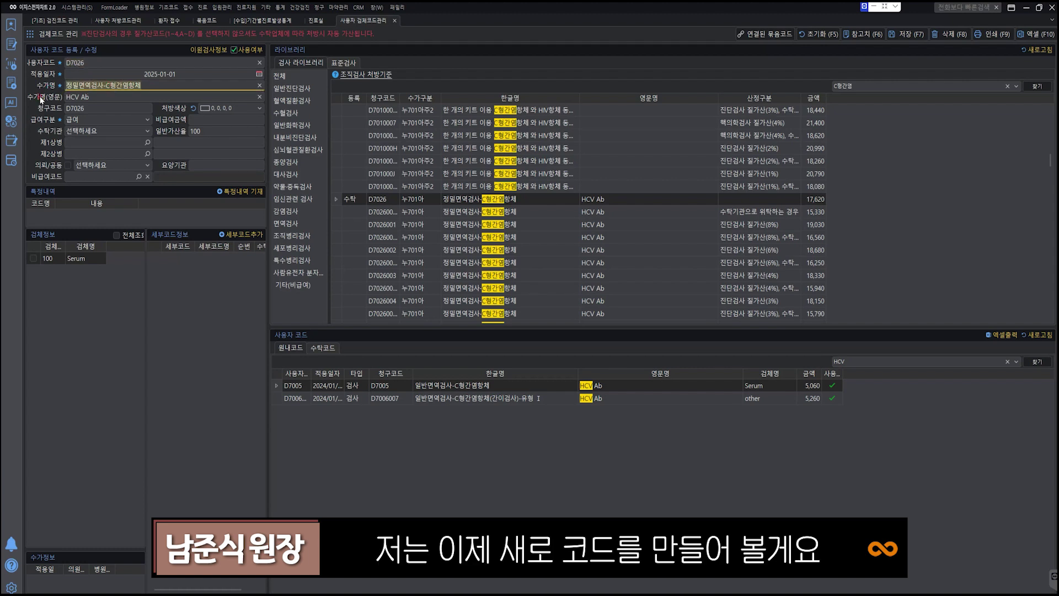
pyautogui.write('HCV')
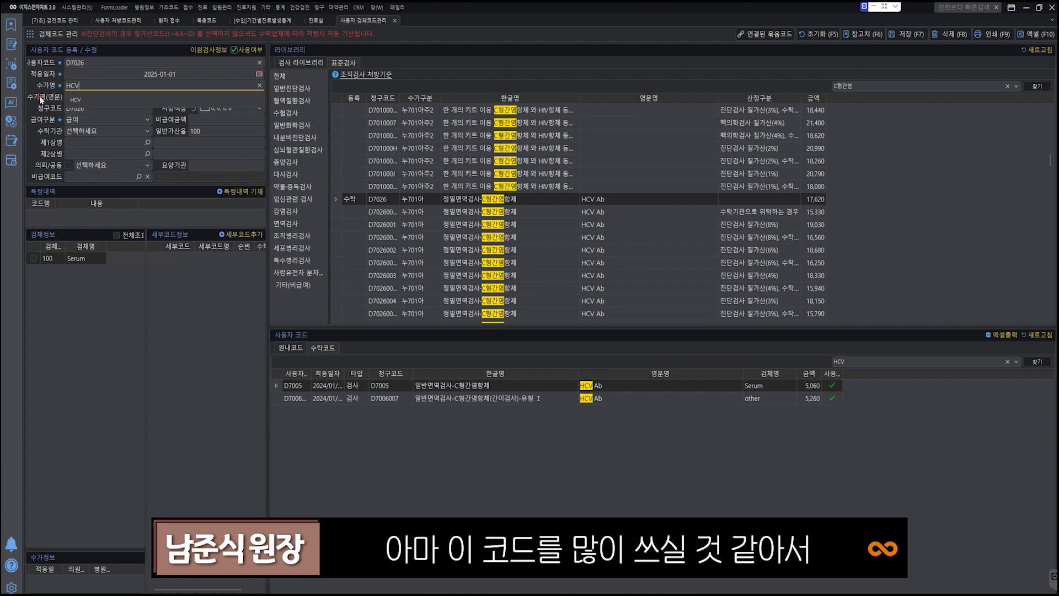
pyautogui.click(71, 64)
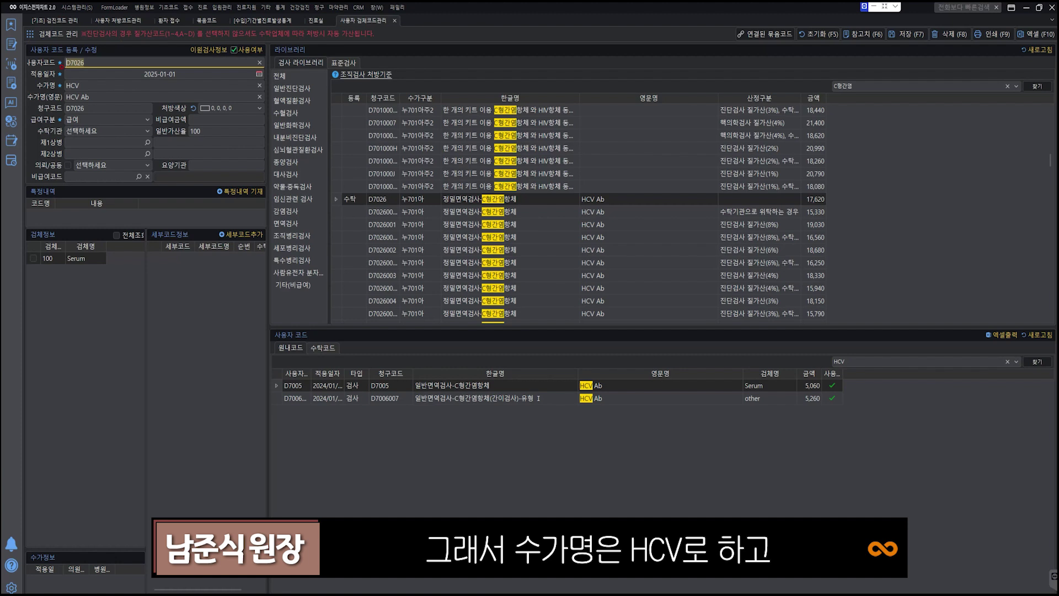
pyautogui.click(125, 132)
pyautogui.click(97, 178)
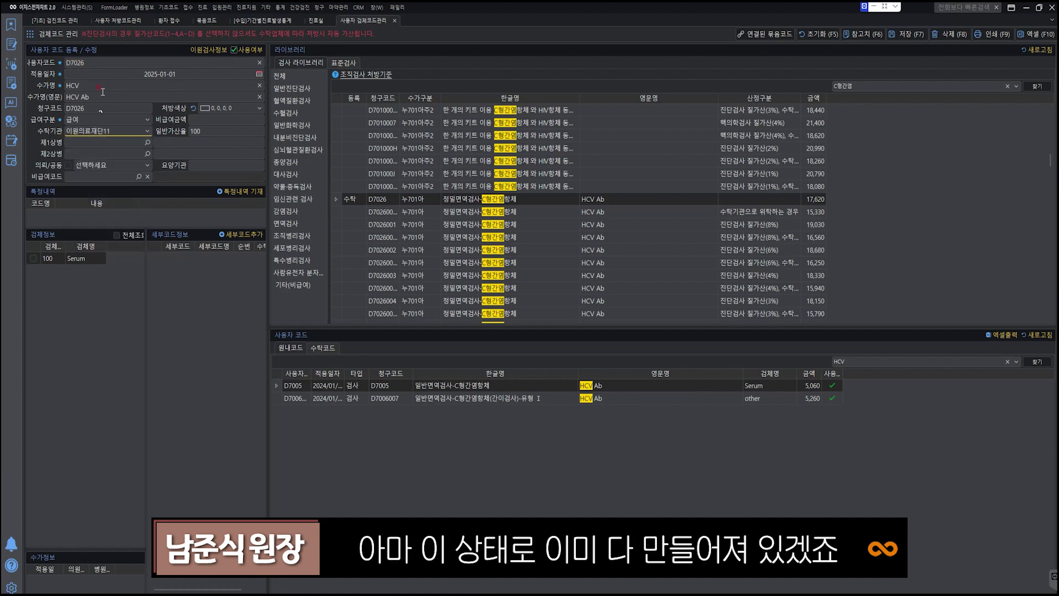
# Assign the Serum specimen to test code D7026 and save the code.
pyautogui.click(33, 258)
pyautogui.press('F7')
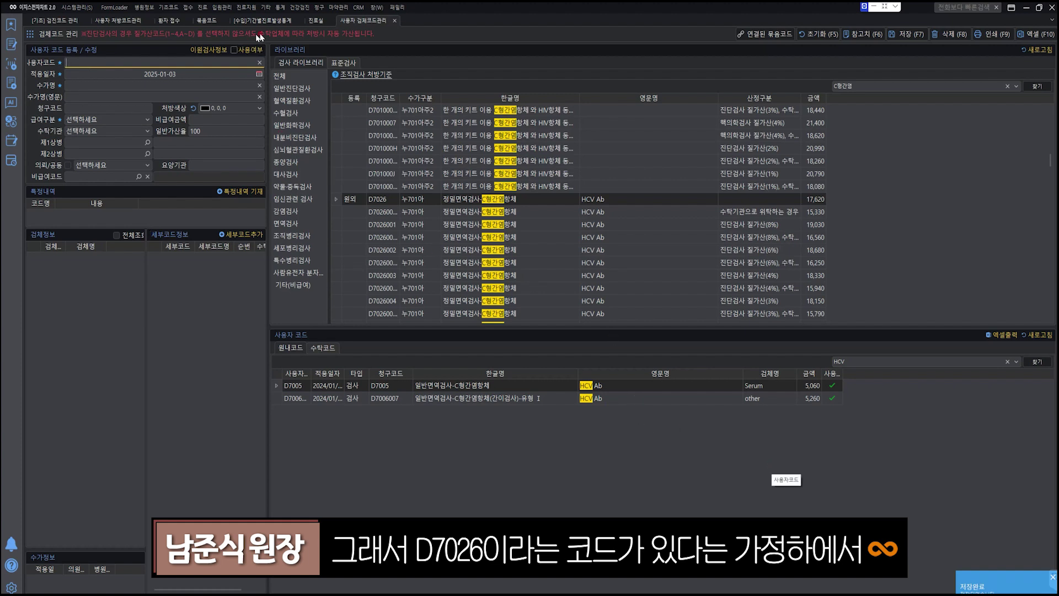
# In bundle code management, search the user bundles for 1차 and load GHCG01 1차검진(공통) as a template.
pyautogui.click(206, 21)
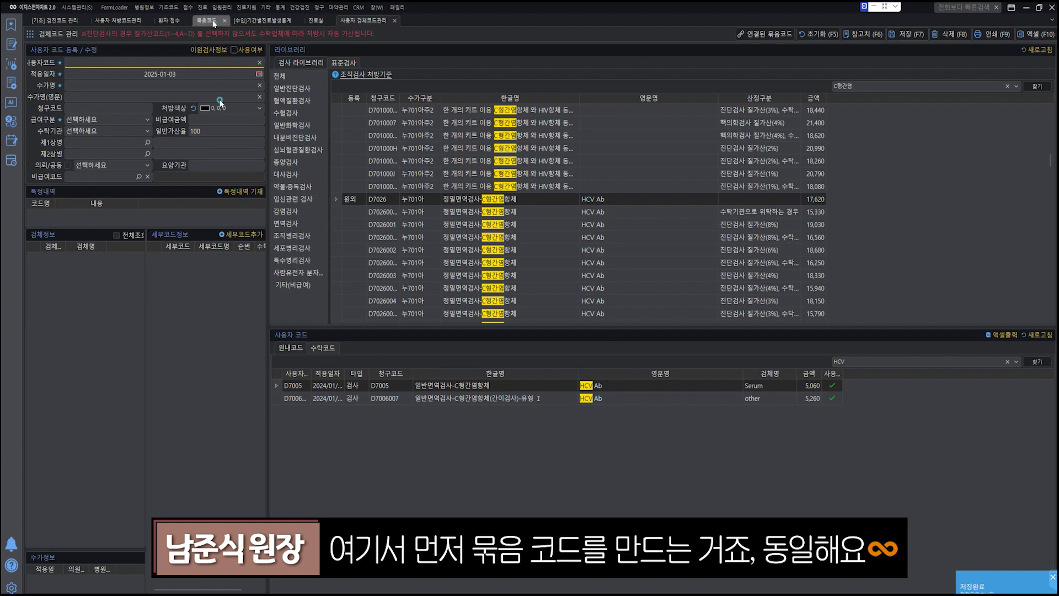
pyautogui.click(676, 245)
pyautogui.write('1차')
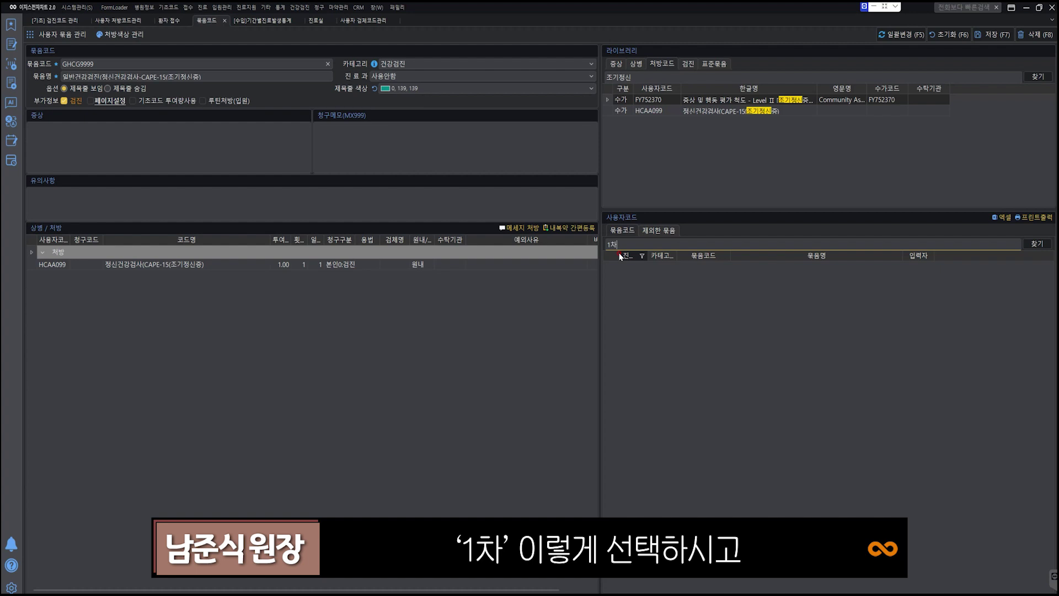
pyautogui.press('Return')
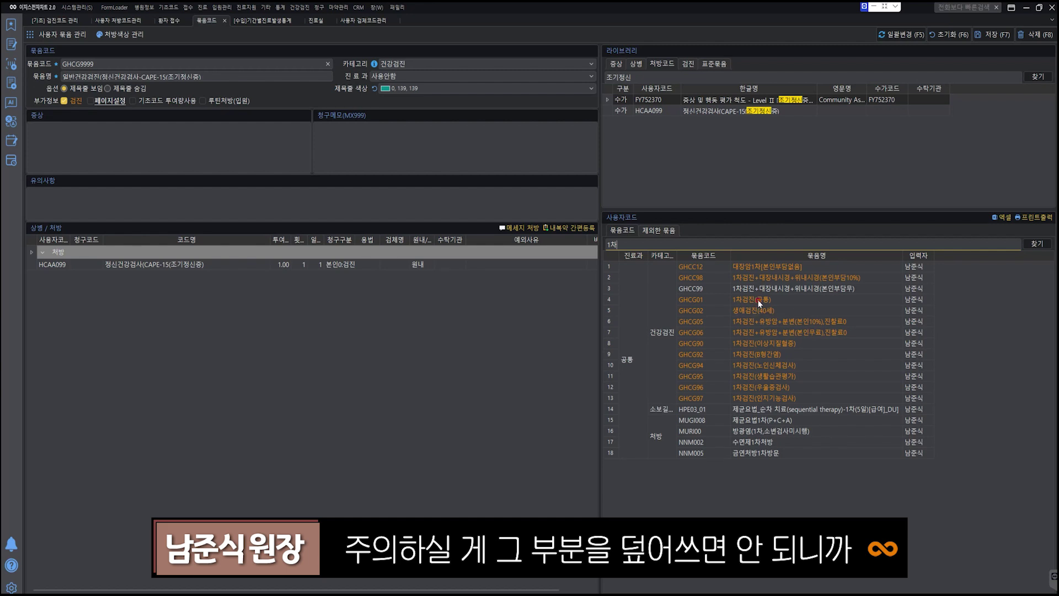
pyautogui.doubleClick(759, 301)
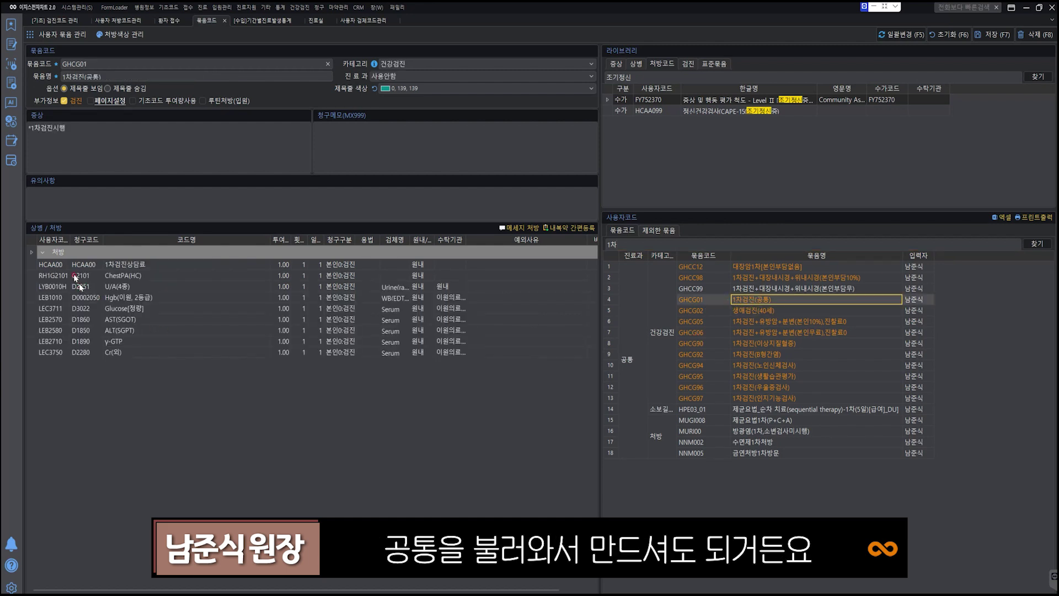
# Delete all prescription entries from the loaded 1차검진(공통) bundle.
pyautogui.press('Delete')
pyautogui.press('Delete')
pyautogui.press('Delete')
pyautogui.press('Delete')
pyautogui.press('Delete')
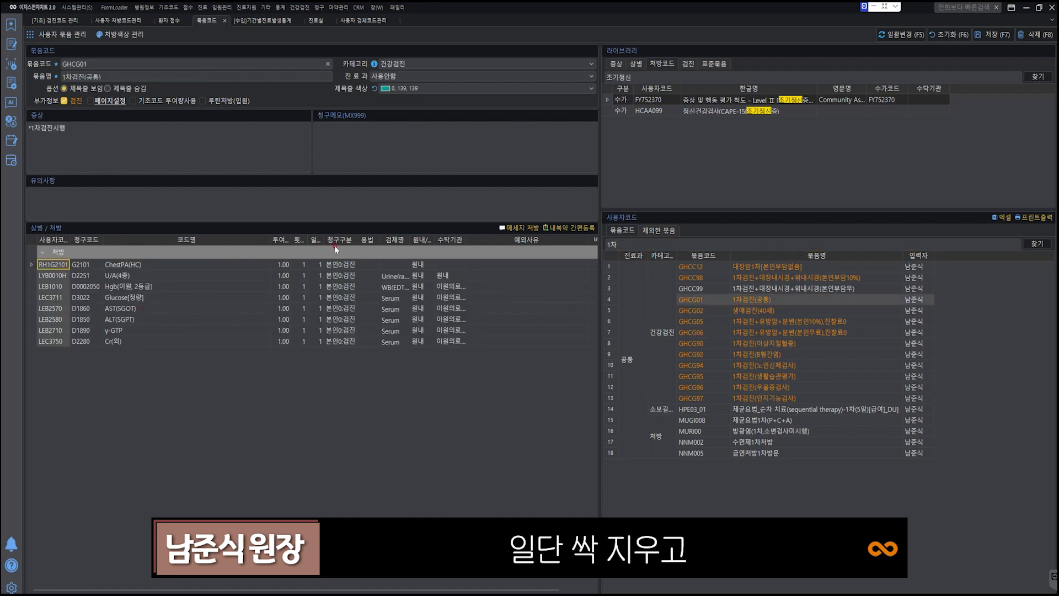
pyautogui.press('Delete')
pyautogui.press('Delete')
pyautogui.press('Delete')
pyautogui.press('Delete')
# Search the prescription code library for HCV and add LEC4872 HCV Ab(정밀) to the bundle's prescriptions.
pyautogui.click(621, 75)
pyautogui.write('HCV')
pyautogui.press('Return')
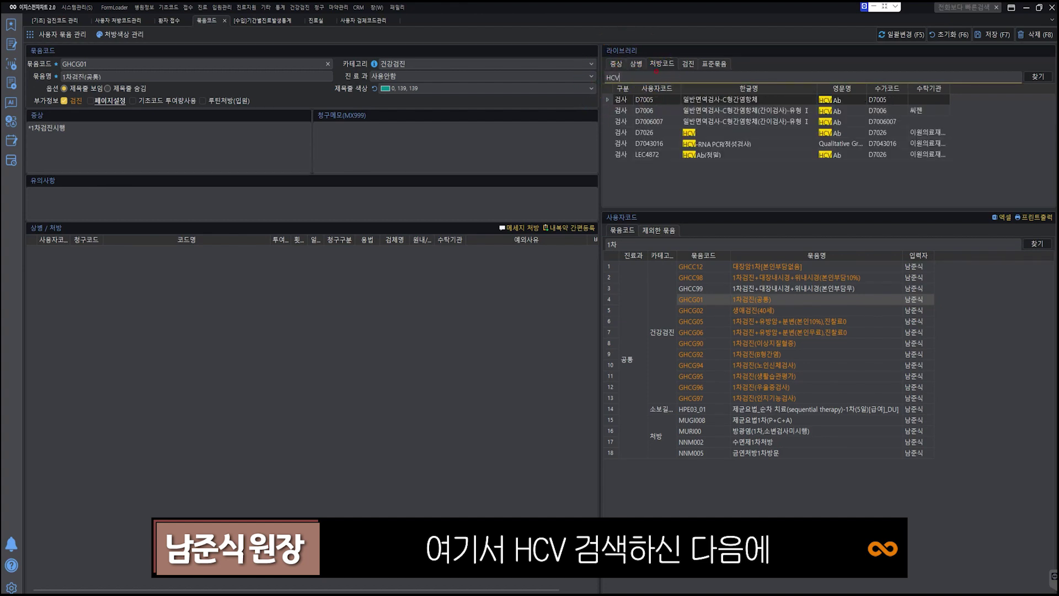
pyautogui.click(726, 156)
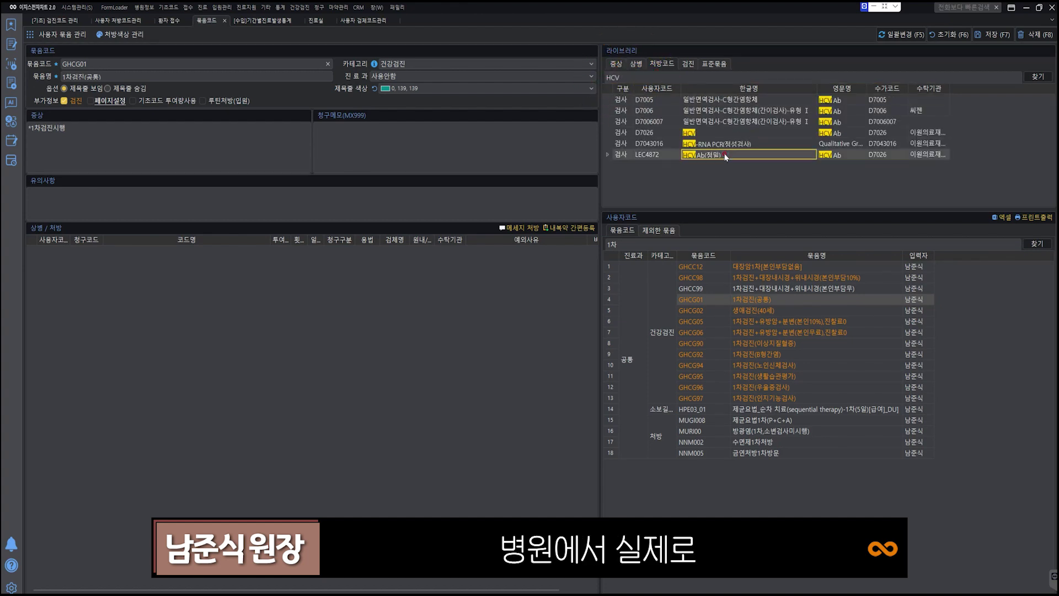
pyautogui.moveTo(726, 157); pyautogui.dragTo(186, 282)
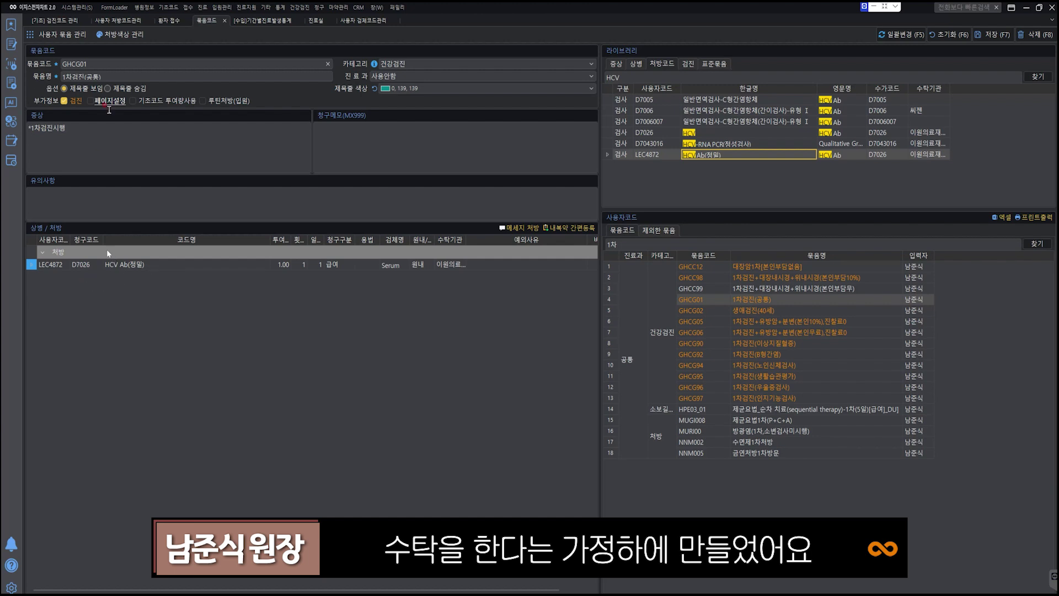
# Set the bundle code to GHCG99 and the bundle name to 일반건강검진(C형간염), and save the bundle.
pyautogui.click(83, 63)
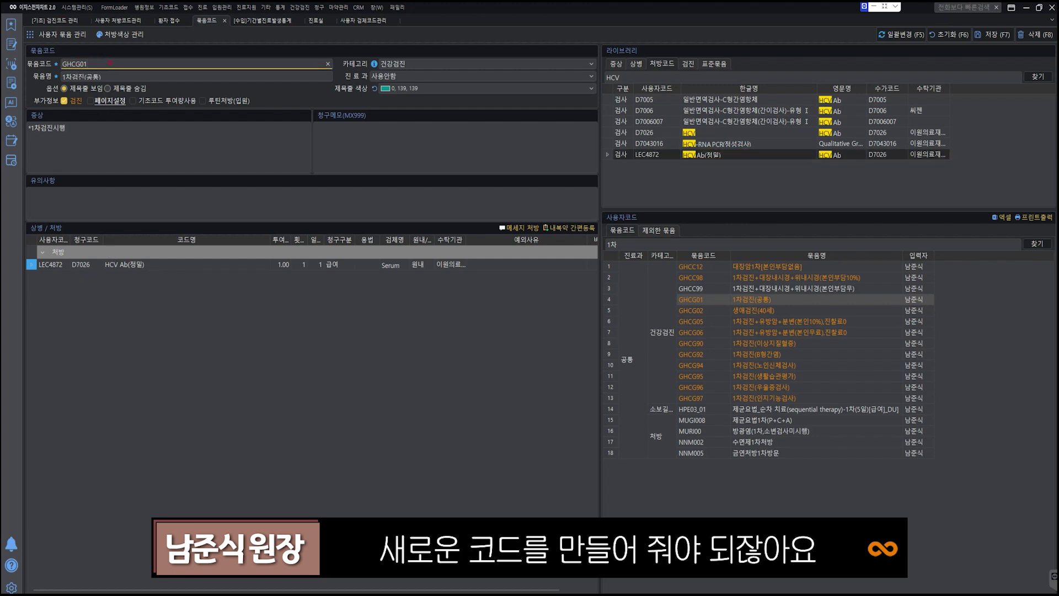
pyautogui.press('BackSpace')
pyautogui.write('99')
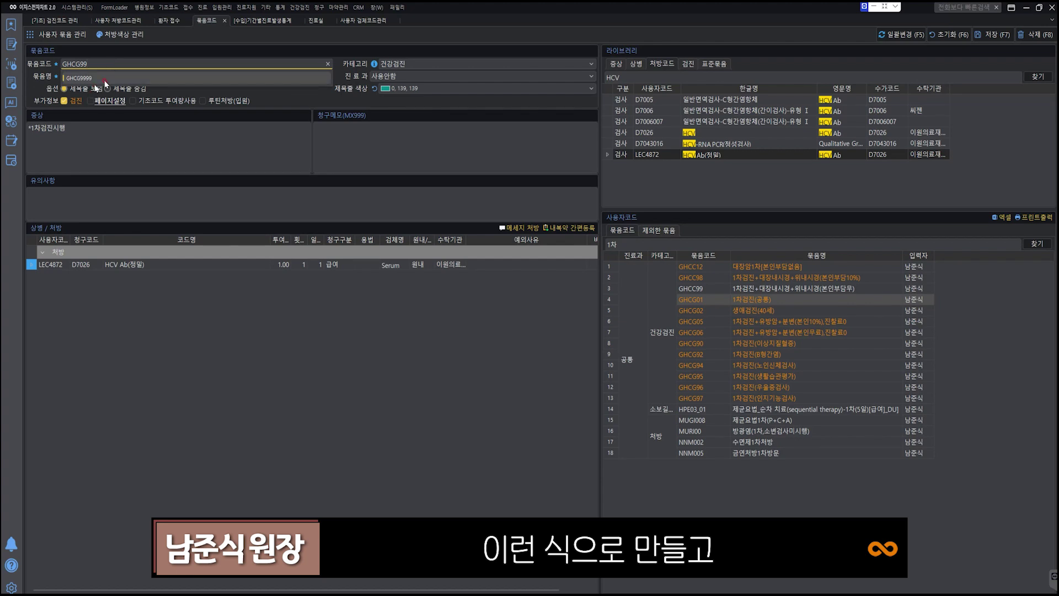
pyautogui.click(114, 75)
pyautogui.write('일반건가')
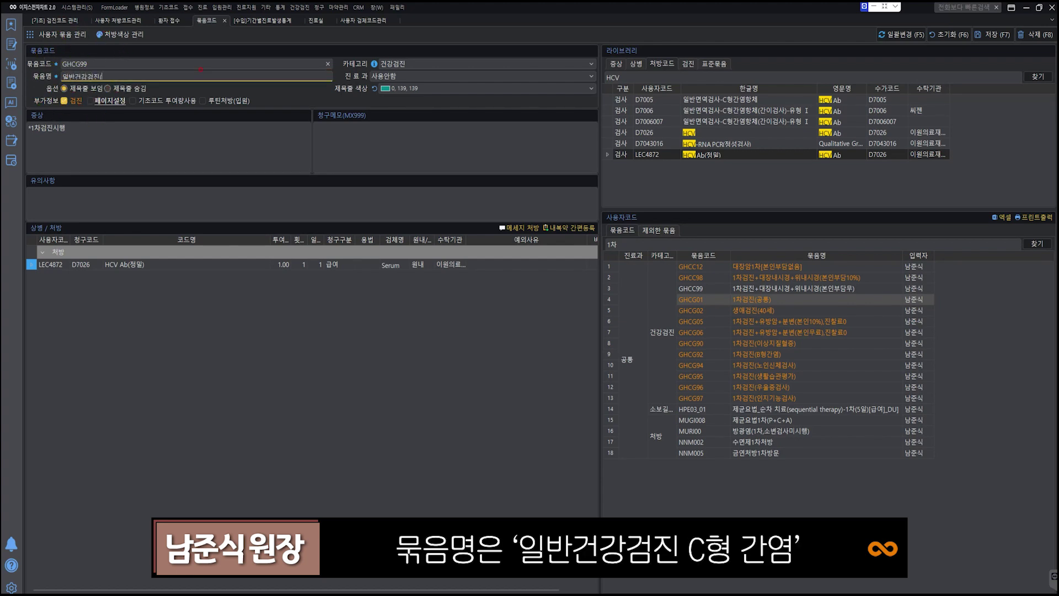
pyautogui.write('검진(C형간염)')
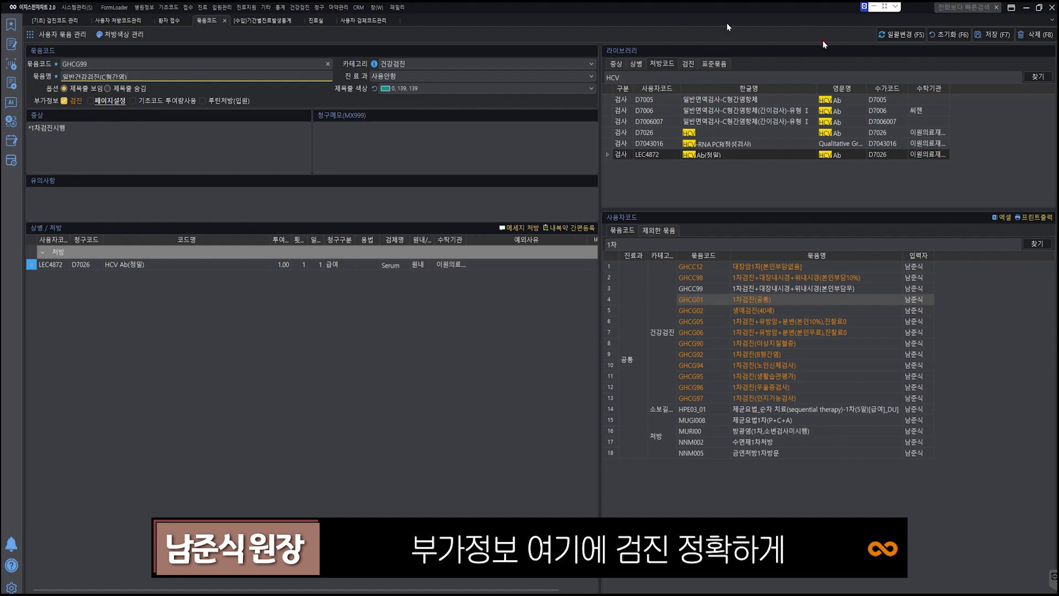
pyautogui.click(992, 35)
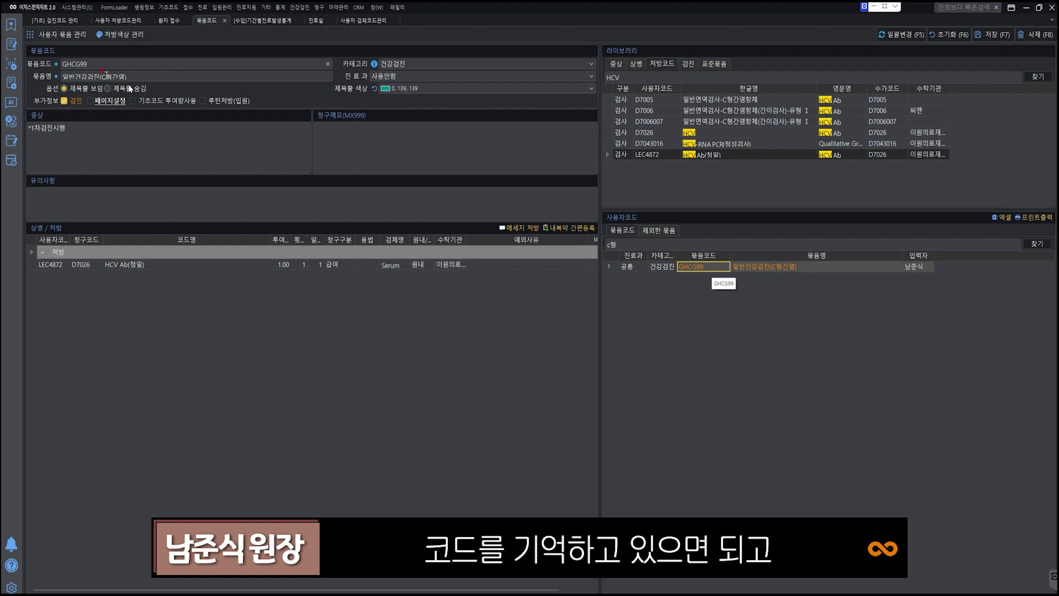
pyautogui.click(102, 64)
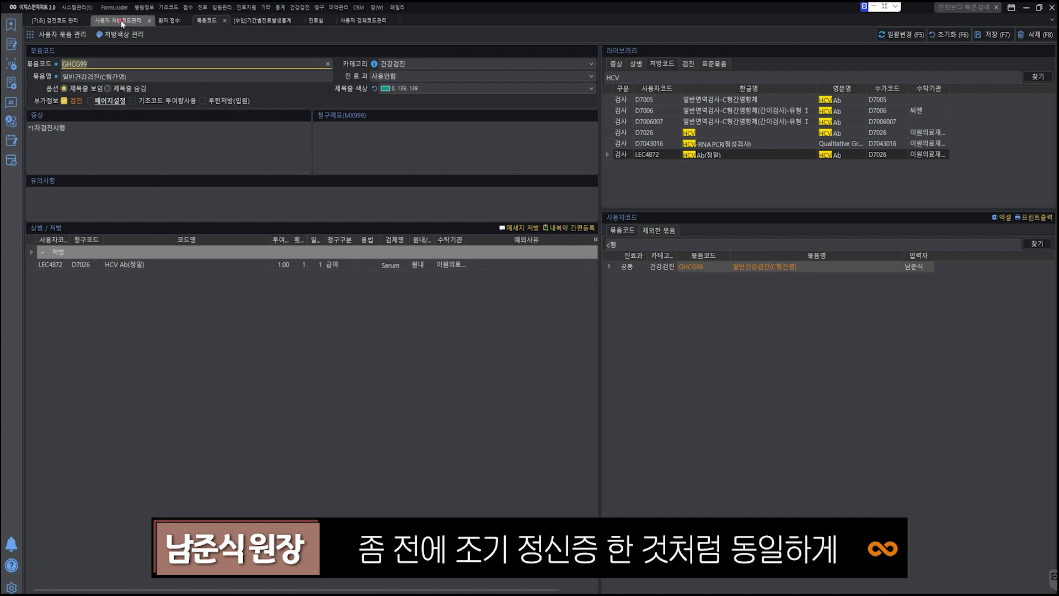
# Locate the C형 간염검사 items in checkup code management and look up the HCV test D7026 among the outsourced user codes.
pyautogui.click(57, 21)
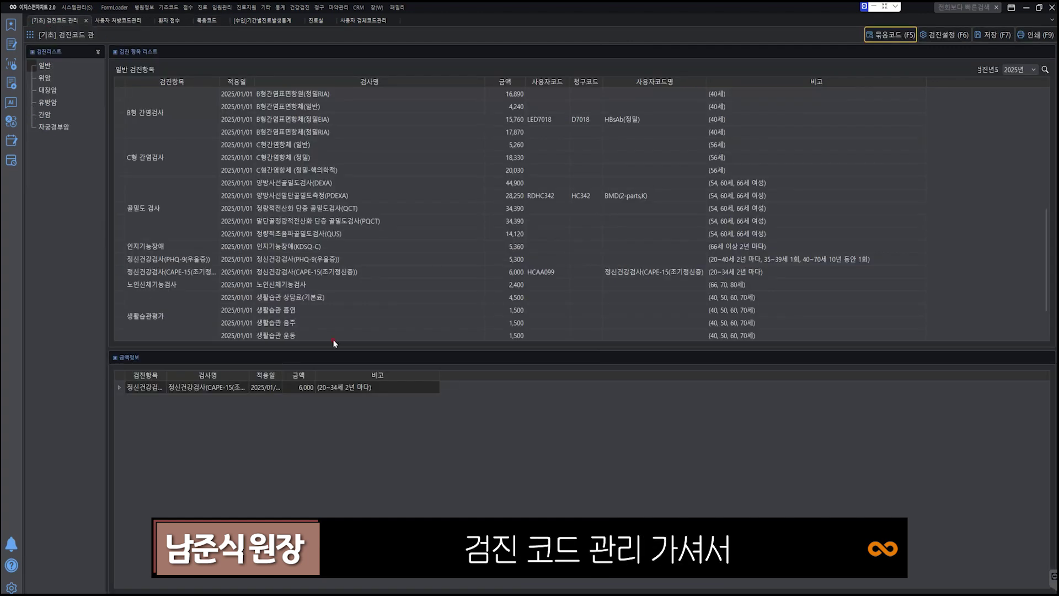
pyautogui.scroll(1, 501, 278)
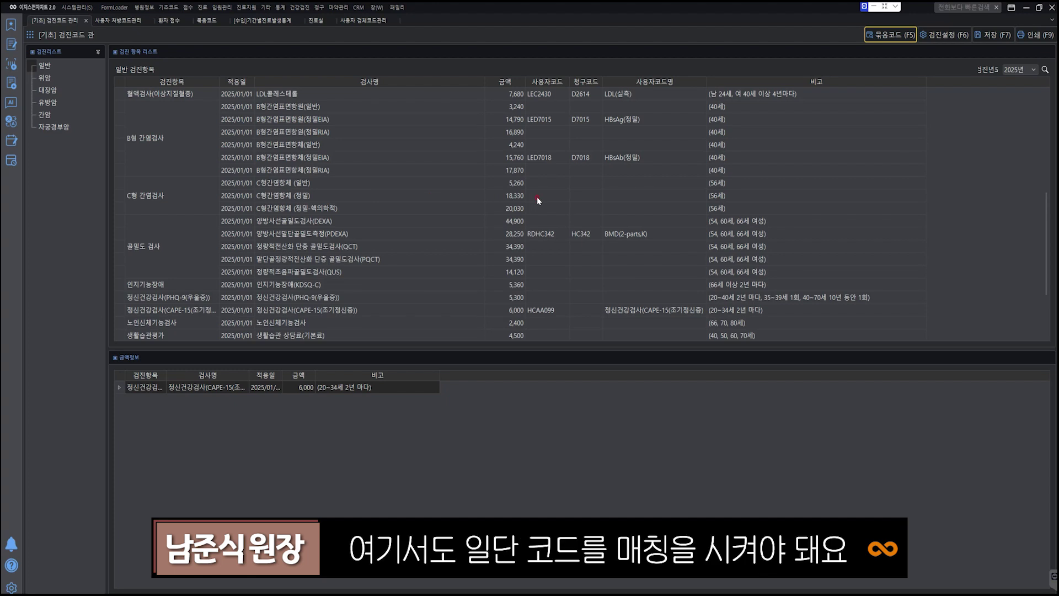
pyautogui.click(362, 22)
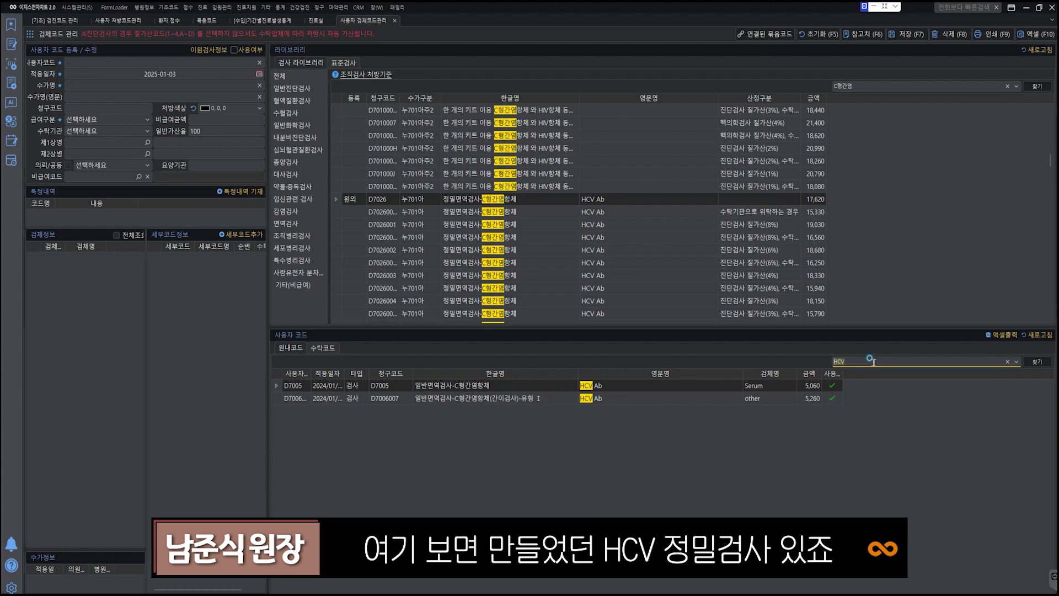
pyautogui.click(318, 347)
pyautogui.click(408, 424)
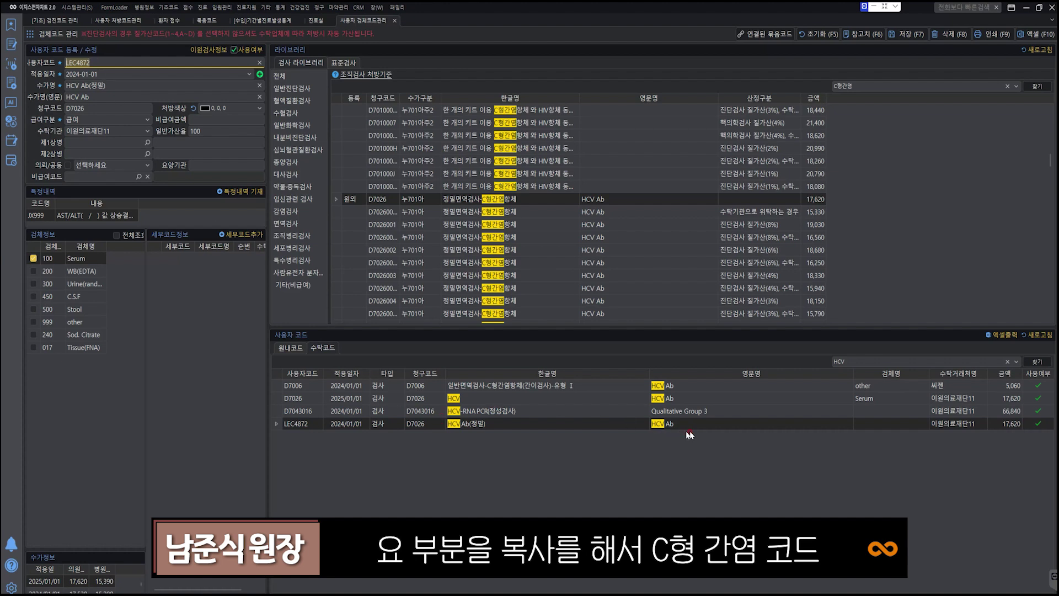
pyautogui.click(378, 398)
# In checkup code management, enter D7026 as the 사용자코드 of the C형간염항체 (정밀) item.
pyautogui.click(55, 21)
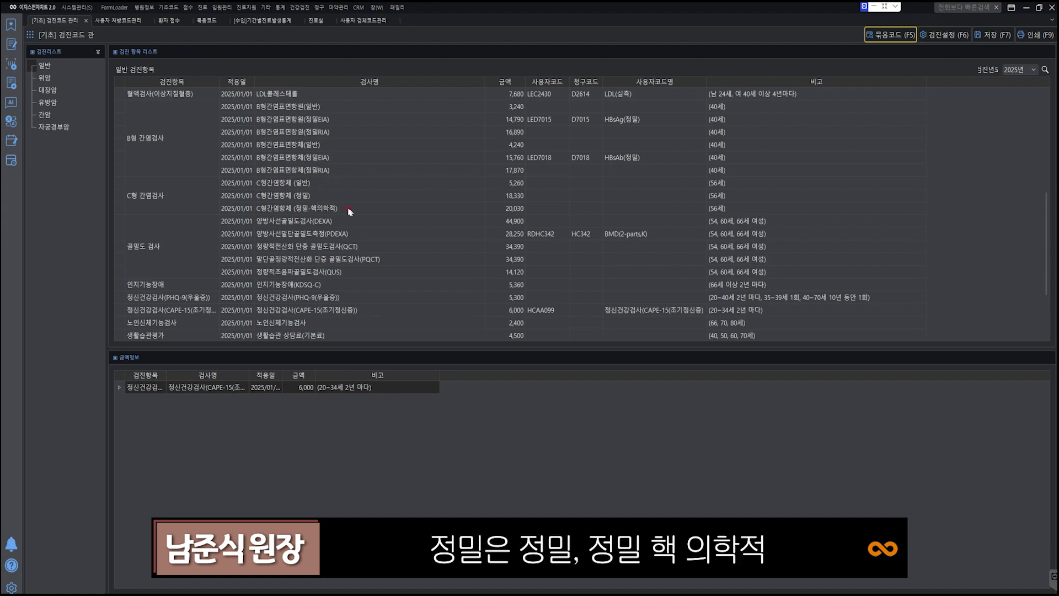
pyautogui.click(236, 212)
pyautogui.click(302, 197)
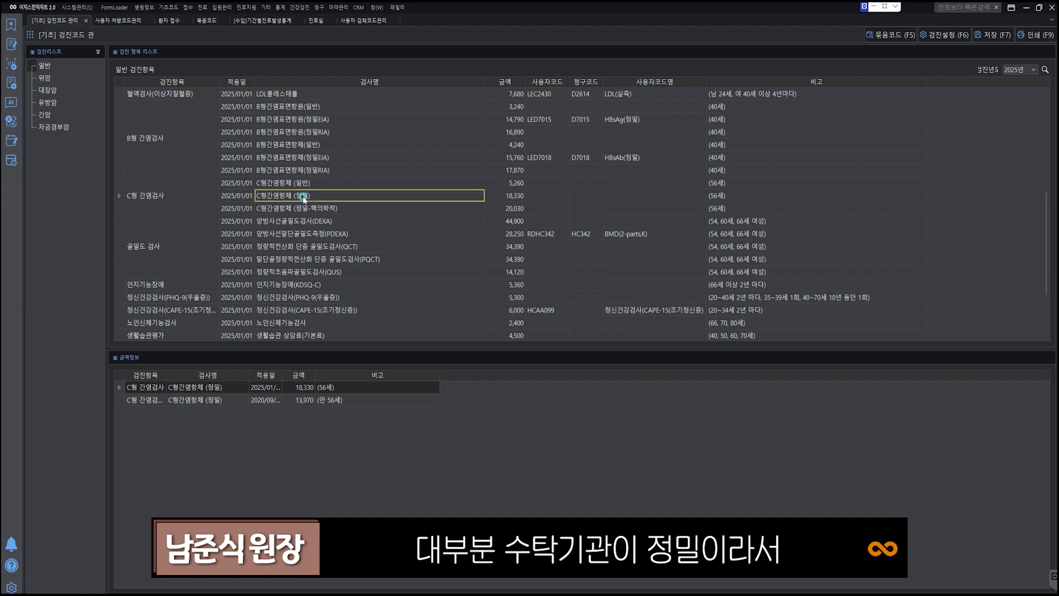
pyautogui.click(545, 197)
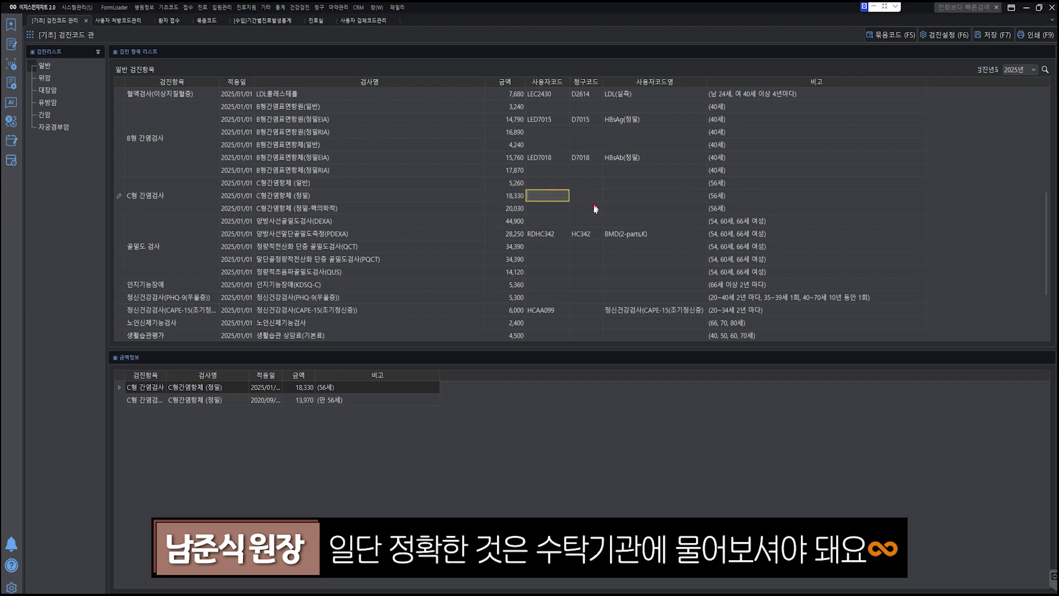
pyautogui.write('D7026')
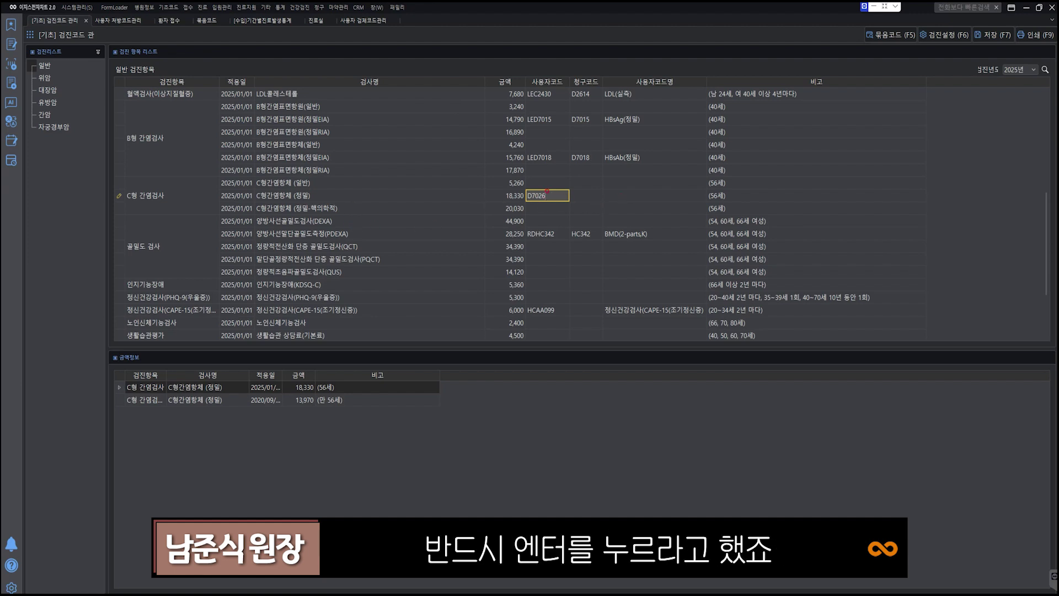
pyautogui.press('Return')
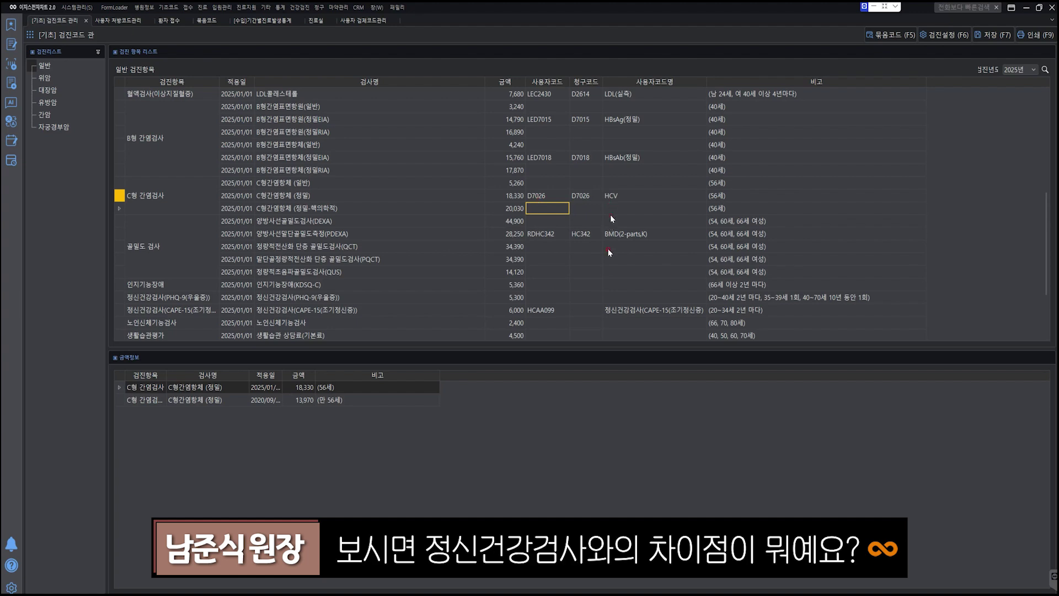
# Compare the 청구코드 values of the C형간염항체 (정밀) and CAPE-15(조기정신증) items.
pyautogui.scroll(-1, 611, 254)
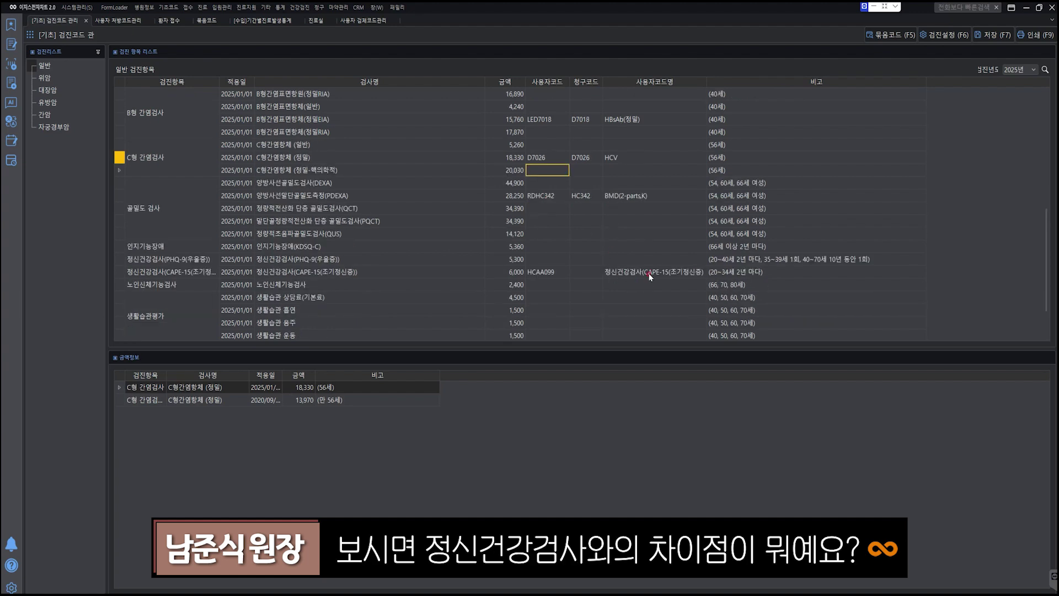
pyautogui.scroll(1, 584, 201)
pyautogui.click(582, 196)
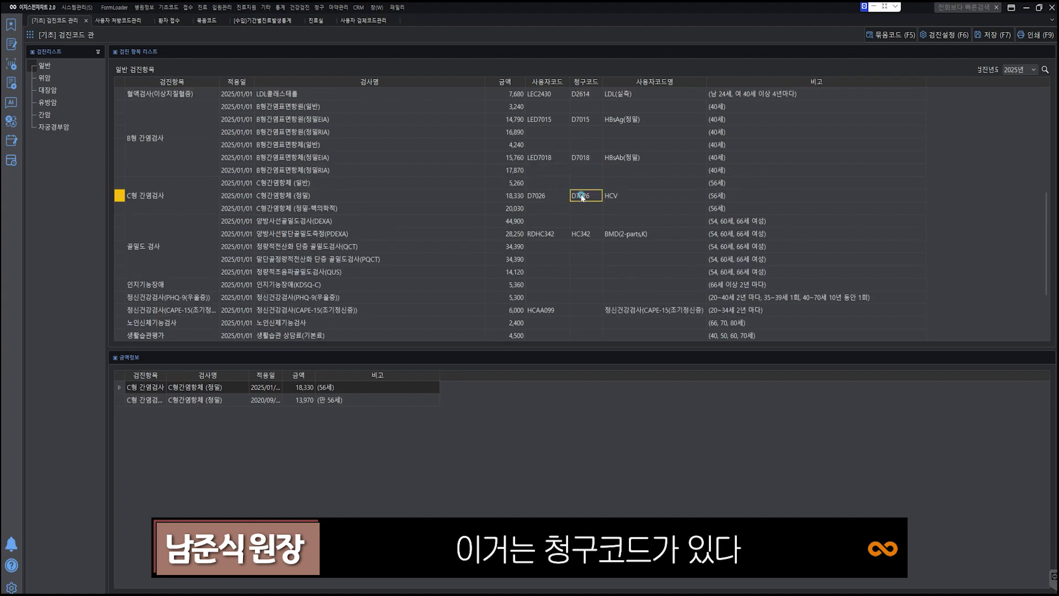
pyautogui.click(588, 311)
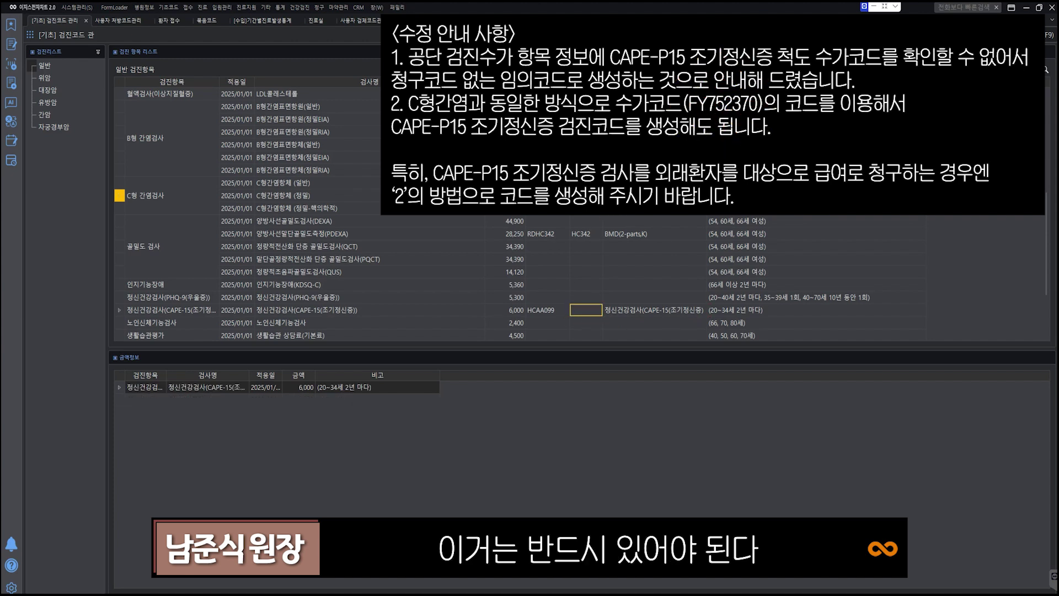
pyautogui.scroll(-1, 618, 259)
pyautogui.scroll(1, 618, 259)
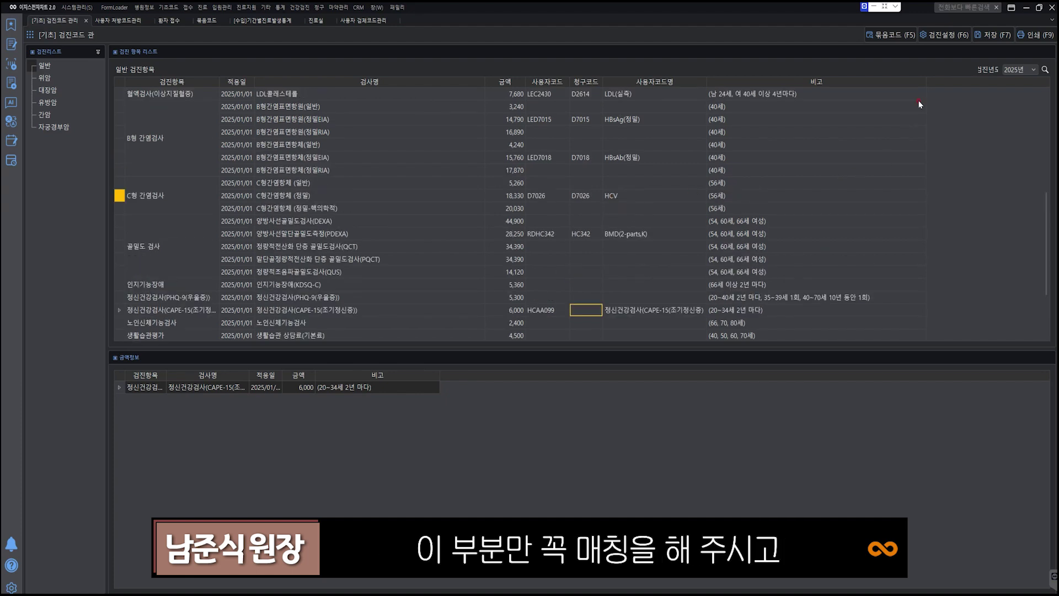
# Save the checkup code matching and recheck the C형 간염 and CAPE-15 rows in the 일반 checkup list.
pyautogui.click(993, 35)
pyautogui.click(71, 149)
pyautogui.scroll(-4, 617, 271)
pyautogui.click(617, 270)
pyautogui.scroll(-3, 630, 283)
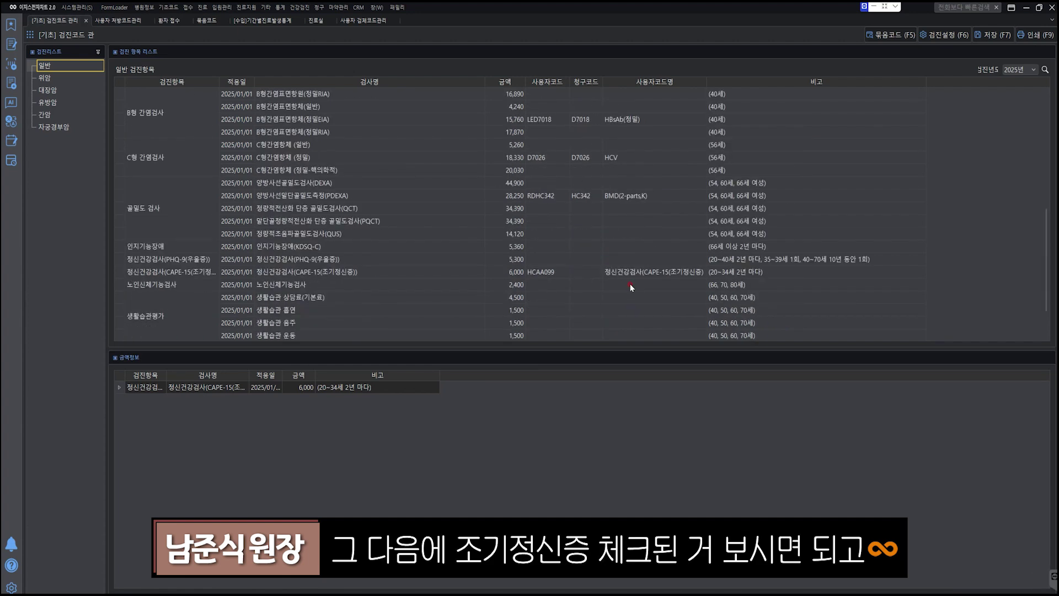
pyautogui.scroll(-3, 631, 284)
pyautogui.click(636, 241)
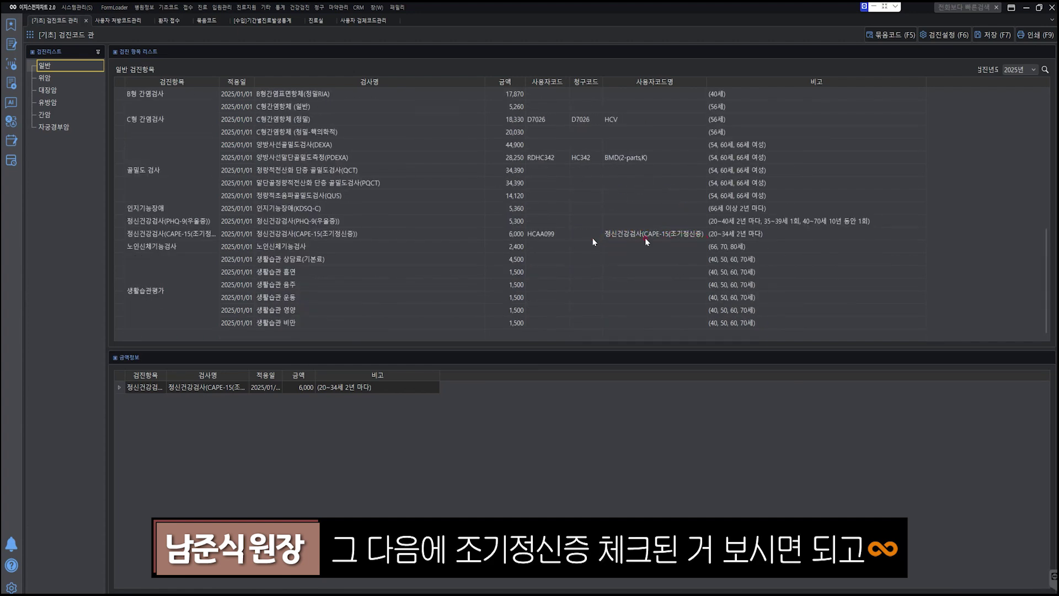
pyautogui.scroll(3, 930, 194)
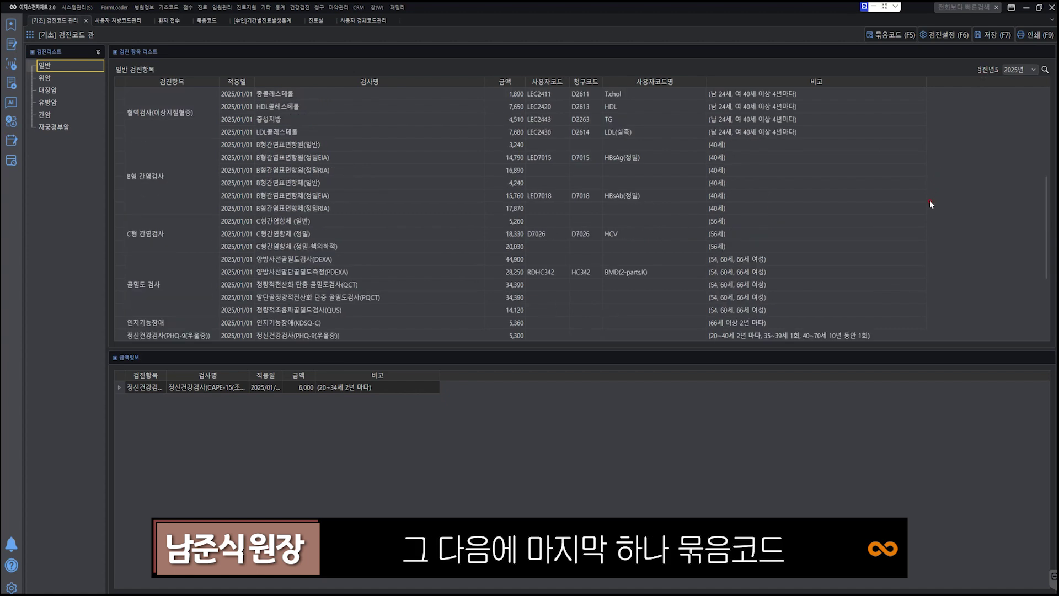
# In the checkup bundle code registration, link bundle GHCG99 일반건강검진(C형간염) to the C형 간염검사 category and save.
pyautogui.click(893, 41)
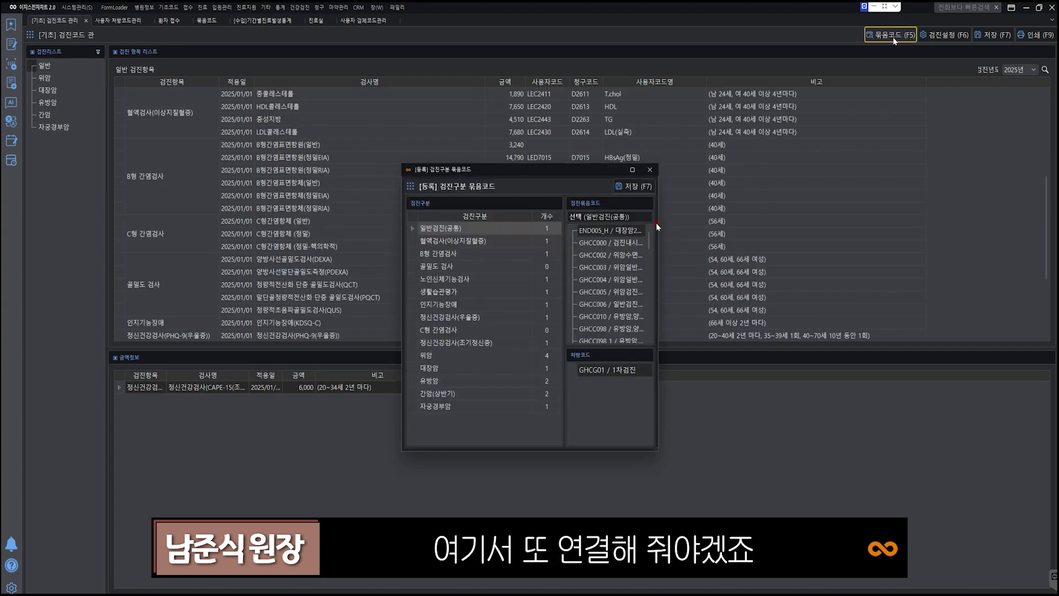
pyautogui.moveTo(659, 453); pyautogui.dragTo(778, 472)
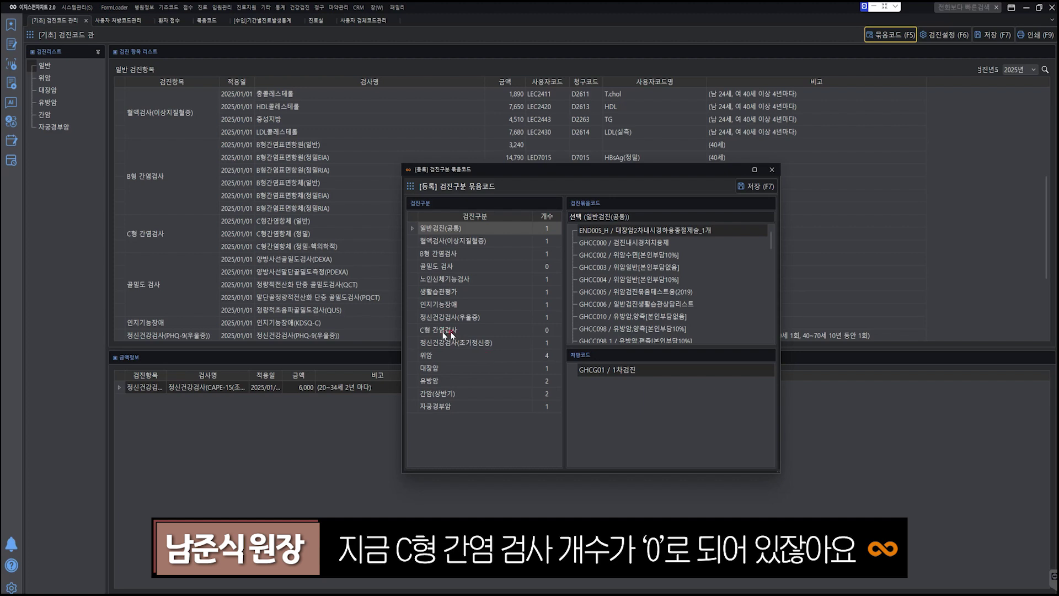
pyautogui.click(548, 330)
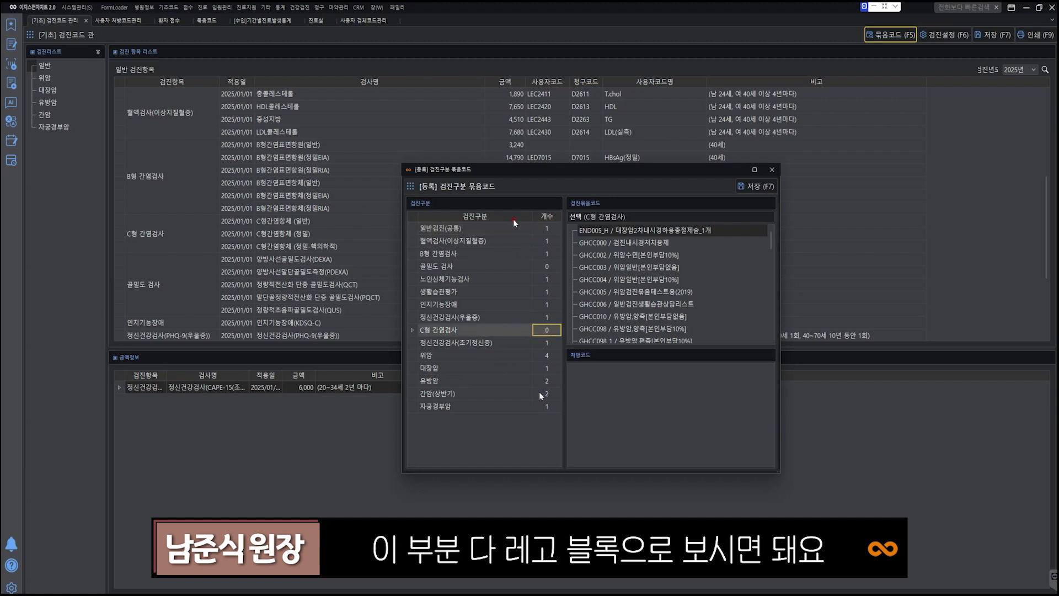
pyautogui.click(468, 333)
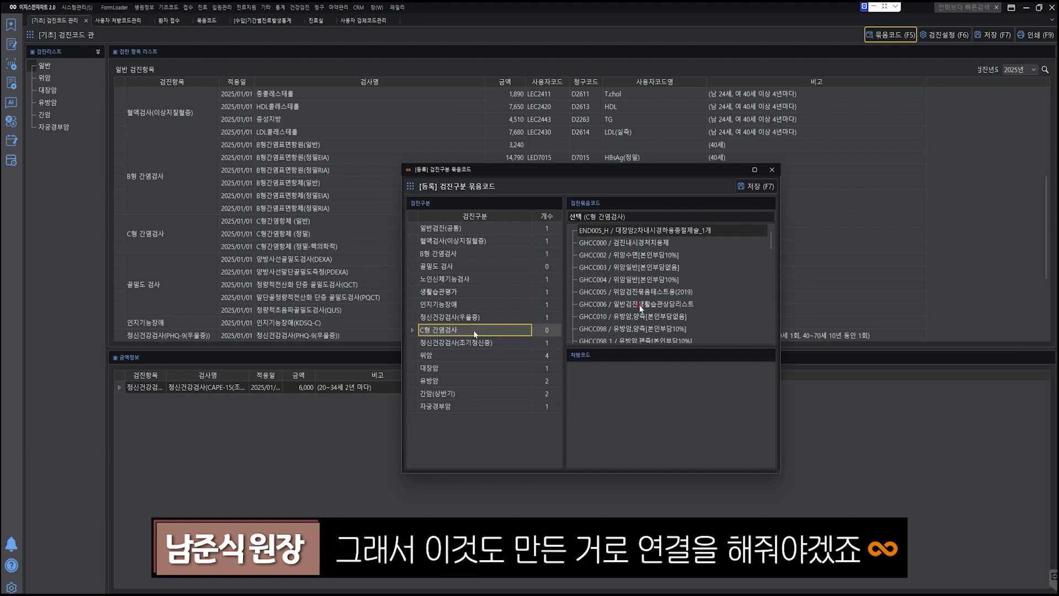
pyautogui.scroll(-5, 677, 301)
pyautogui.scroll(-5, 676, 298)
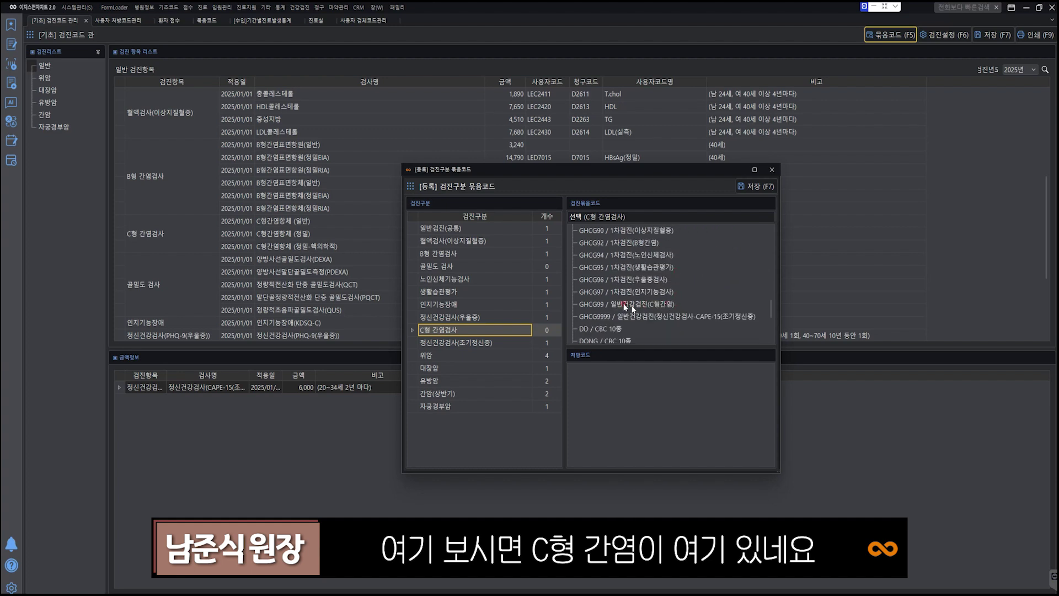
pyautogui.click(630, 304)
pyautogui.doubleClick(632, 305)
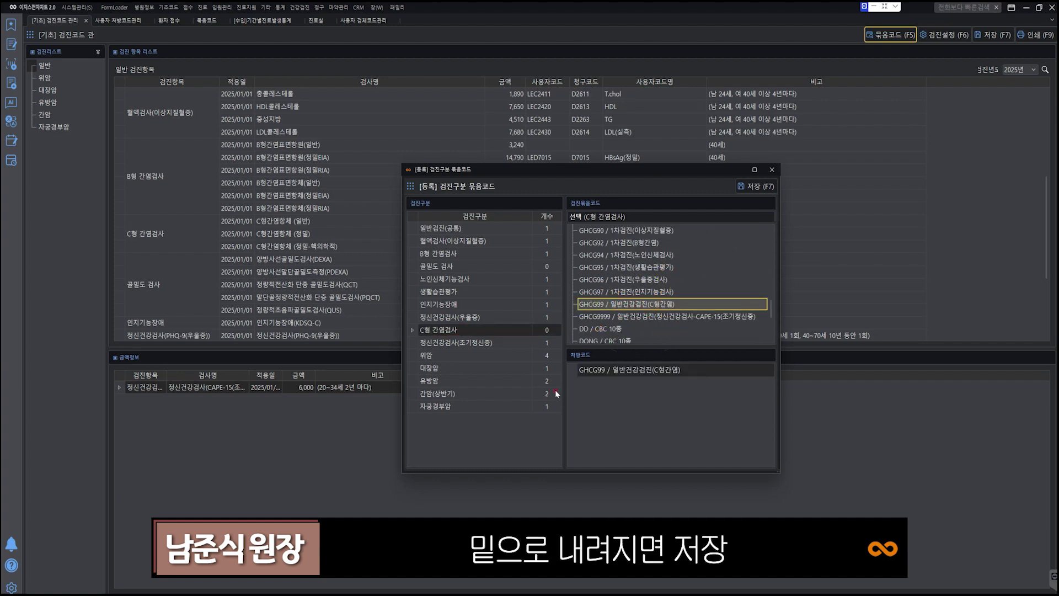
pyautogui.click(754, 186)
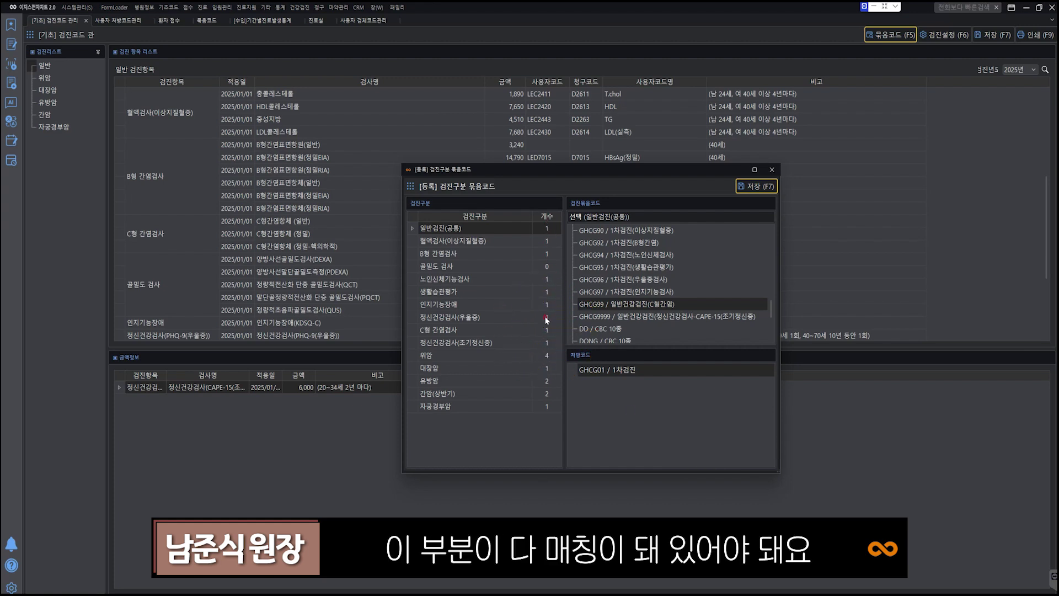
# Check the bundle matching of the 골밀도 검사 category and look through the available checkup bundle codes, closing the registration without changes.
pyautogui.click(453, 265)
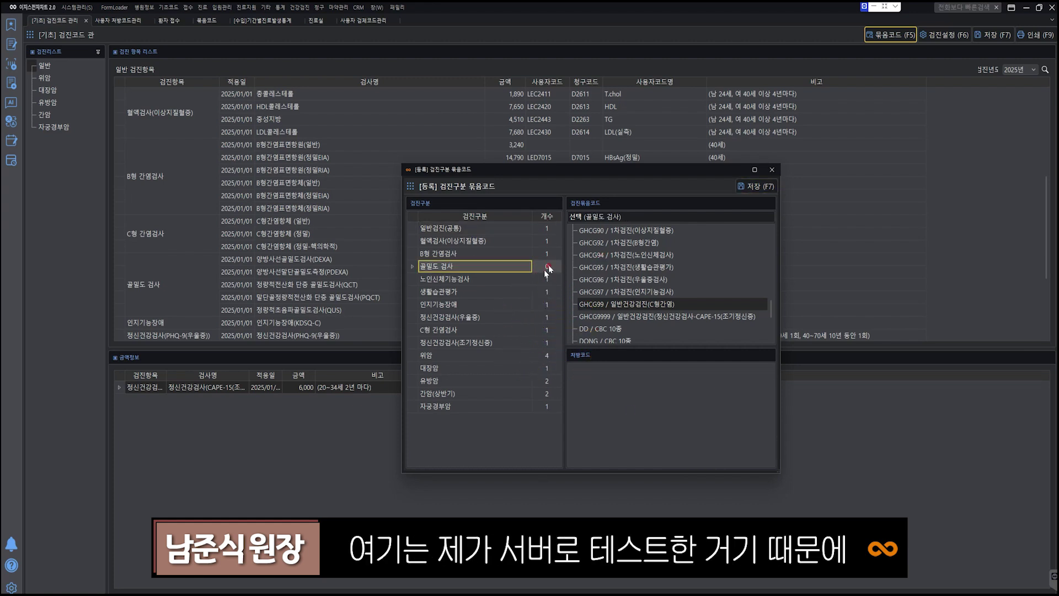
pyautogui.moveTo(531, 170); pyautogui.dragTo(521, 136)
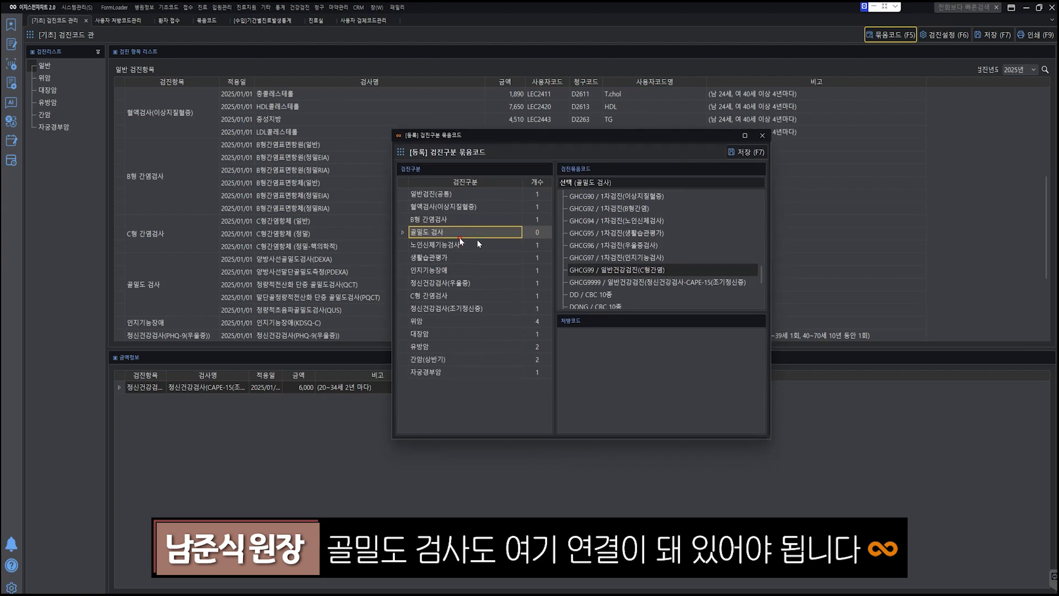
pyautogui.click(496, 236)
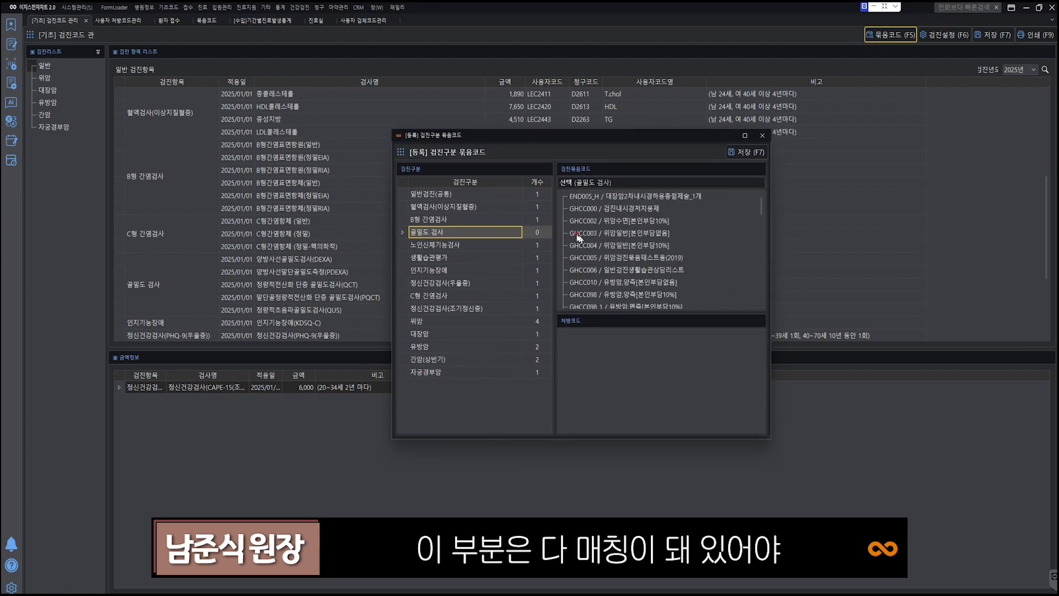
pyautogui.scroll(-2, 666, 283)
pyautogui.scroll(-2, 666, 284)
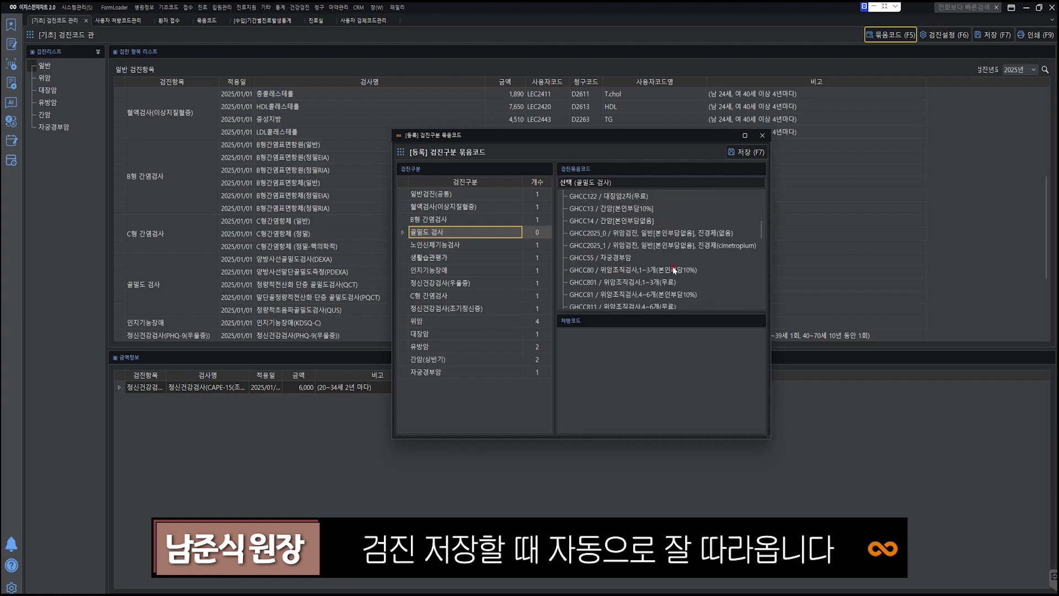
pyautogui.scroll(-5, 674, 270)
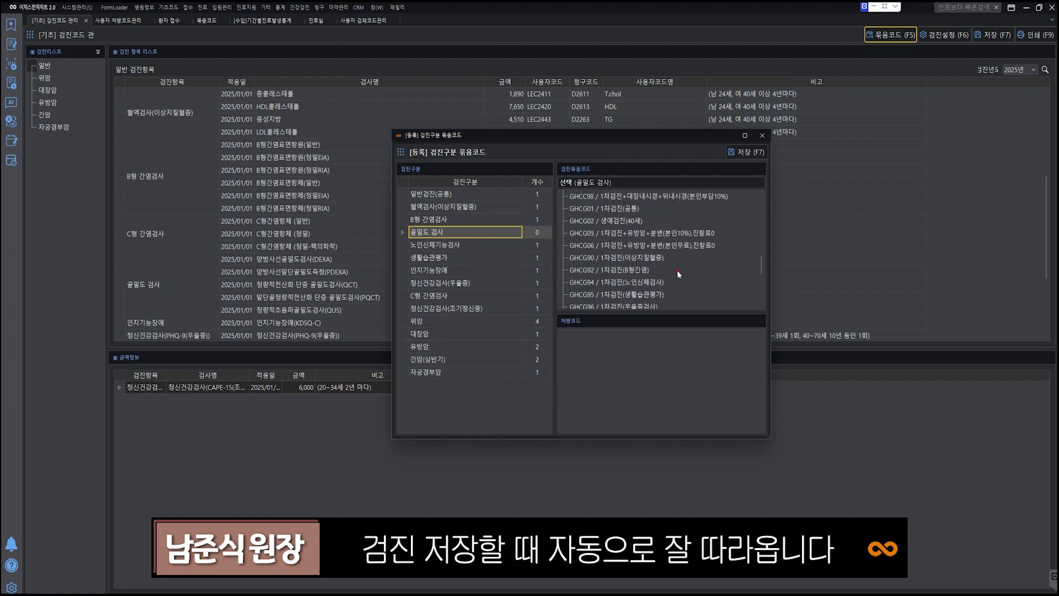
pyautogui.click(761, 135)
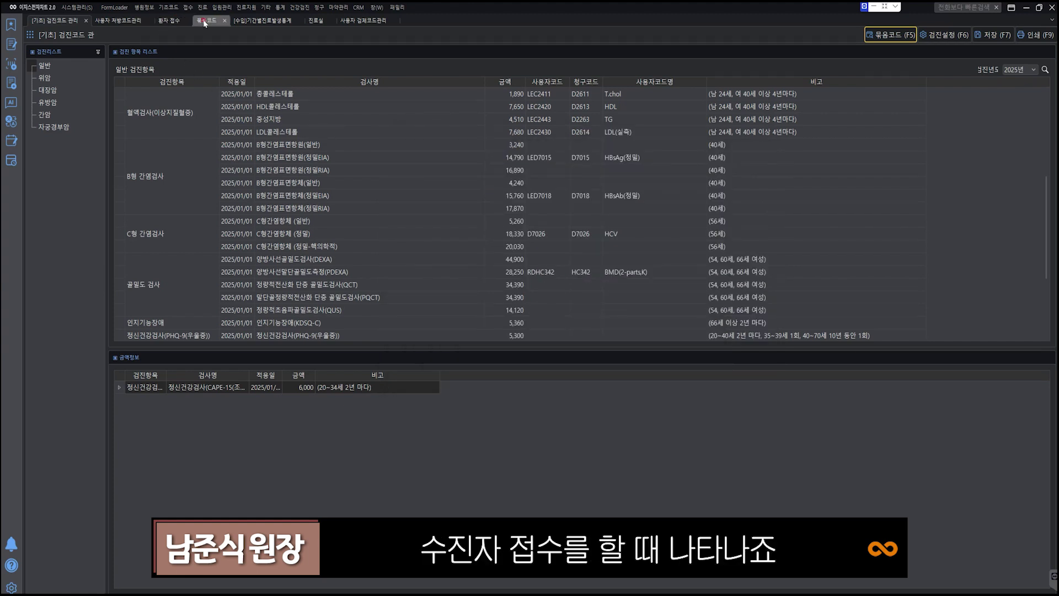